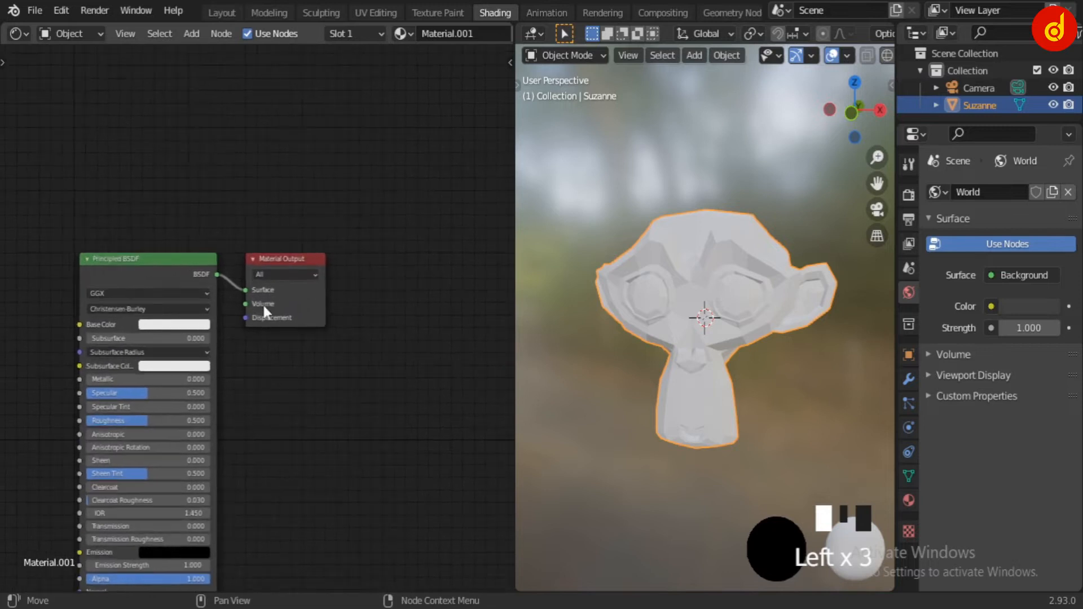
Move the Material Output node away from the Principled BSDF to make room between them
left_click_drag(289, 260, 420, 205)
scroll(327, 339, "up", 3)
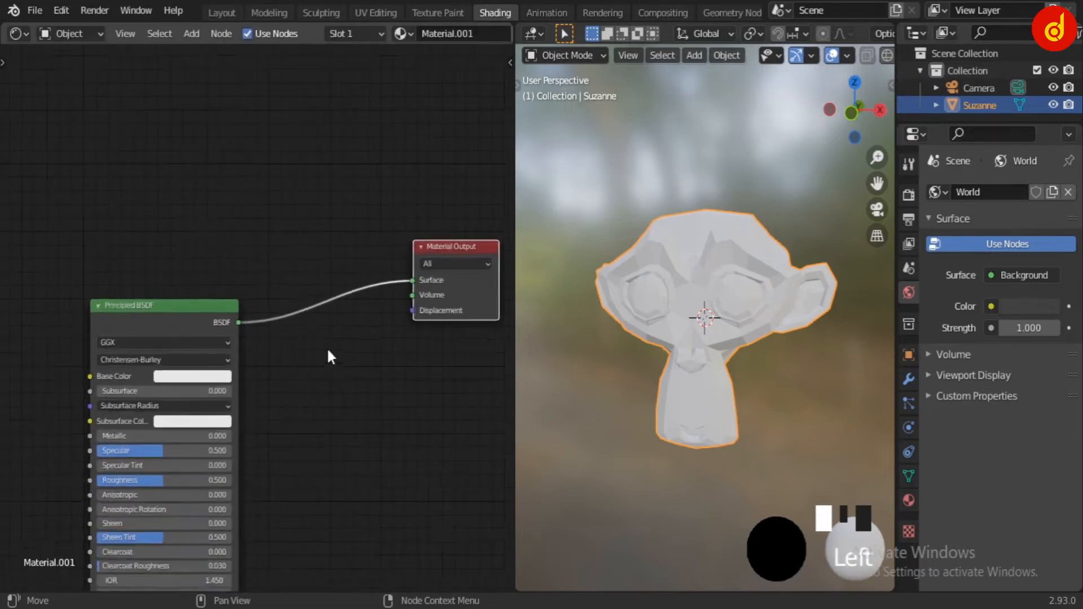
key("shift+a")
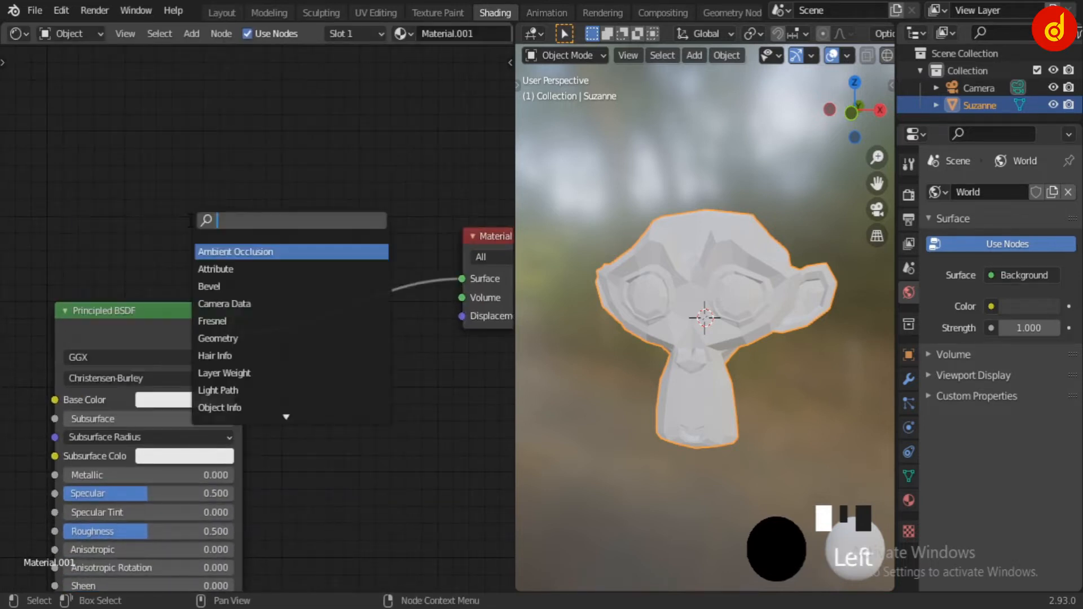
type("tr")
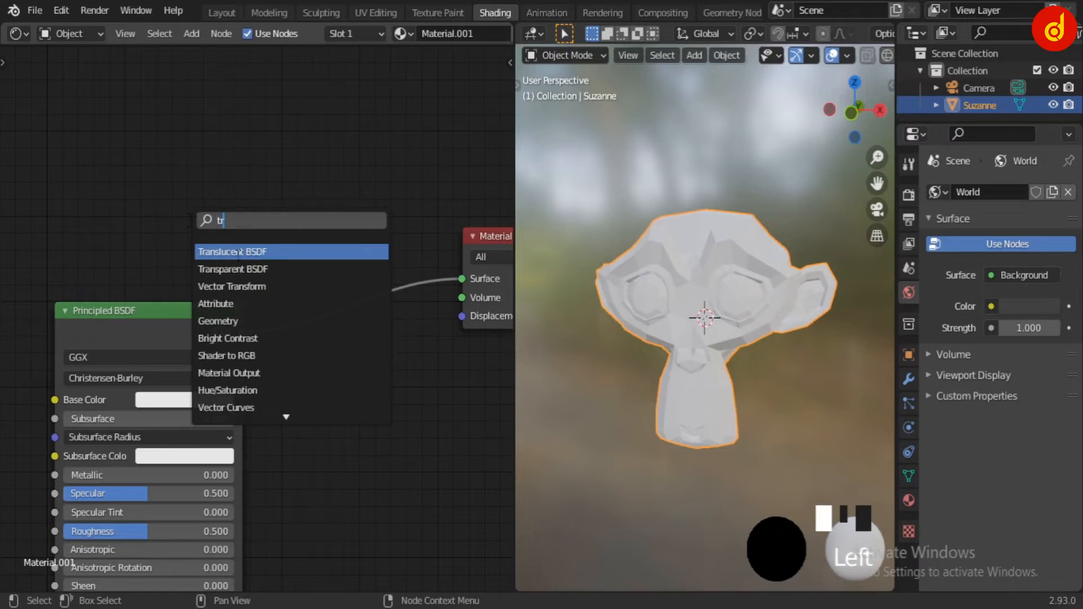
left_click(240, 252)
left_click(171, 162)
key("Delete")
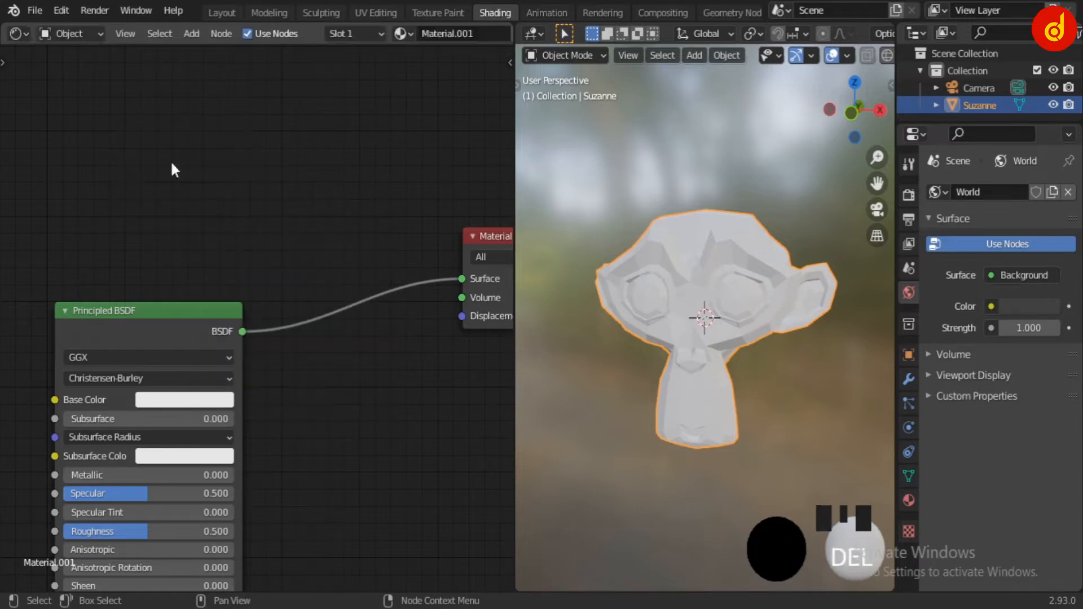
Add a Transparent BSDF node and place it above the Principled BSDF node
key("shift+a")
left_click(172, 165)
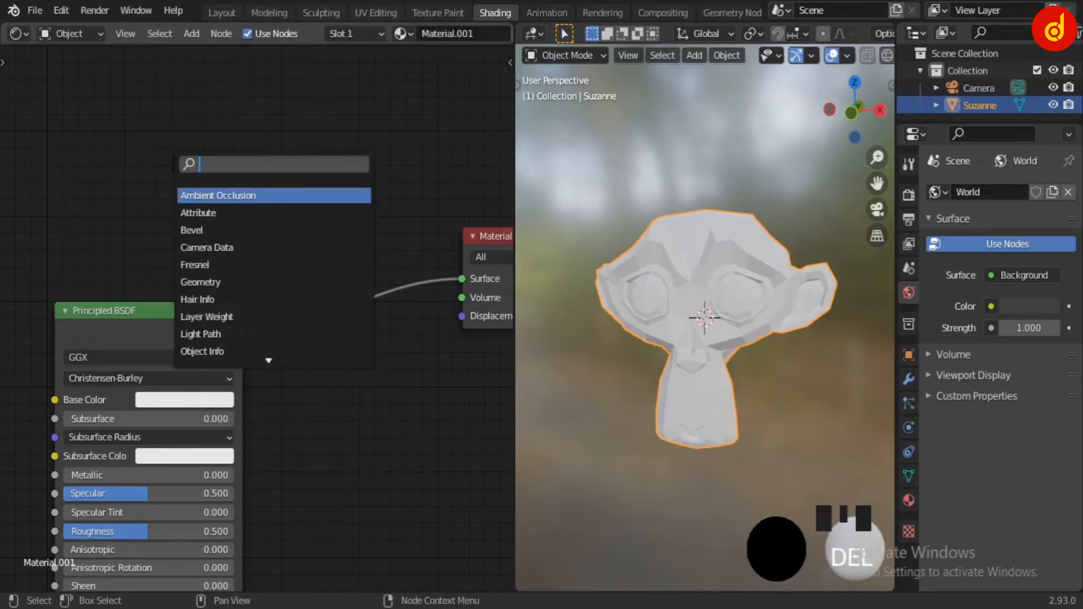
type("tr")
left_click(226, 213)
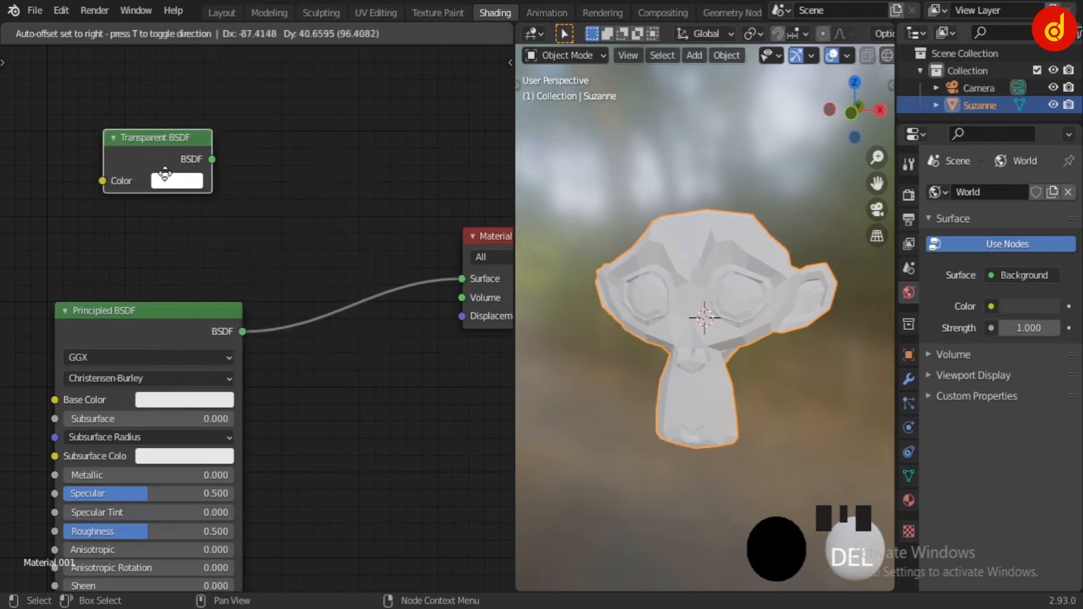
left_click(231, 183)
Insert a Mix Shader node into the link between the Principled BSDF and the Material Output
key("shift+a")
left_click(301, 223)
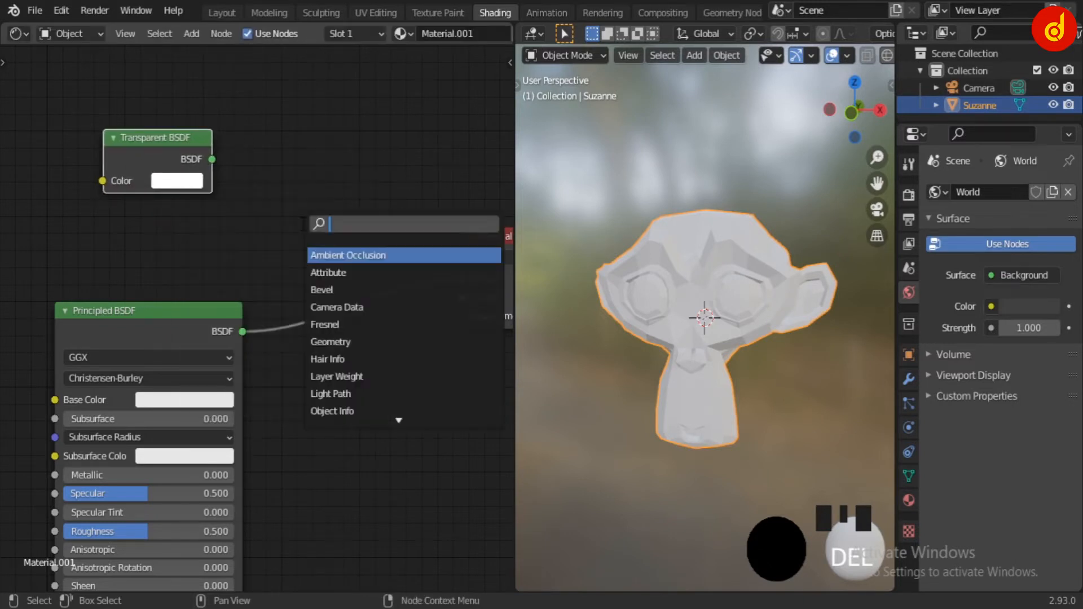
type("mi")
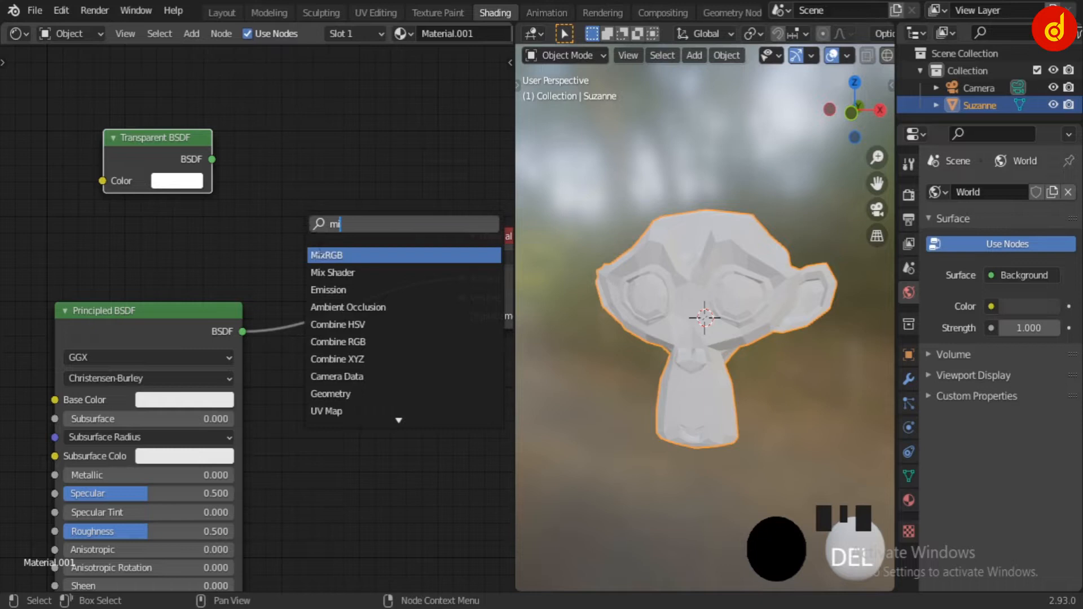
left_click(330, 272)
left_click(332, 284)
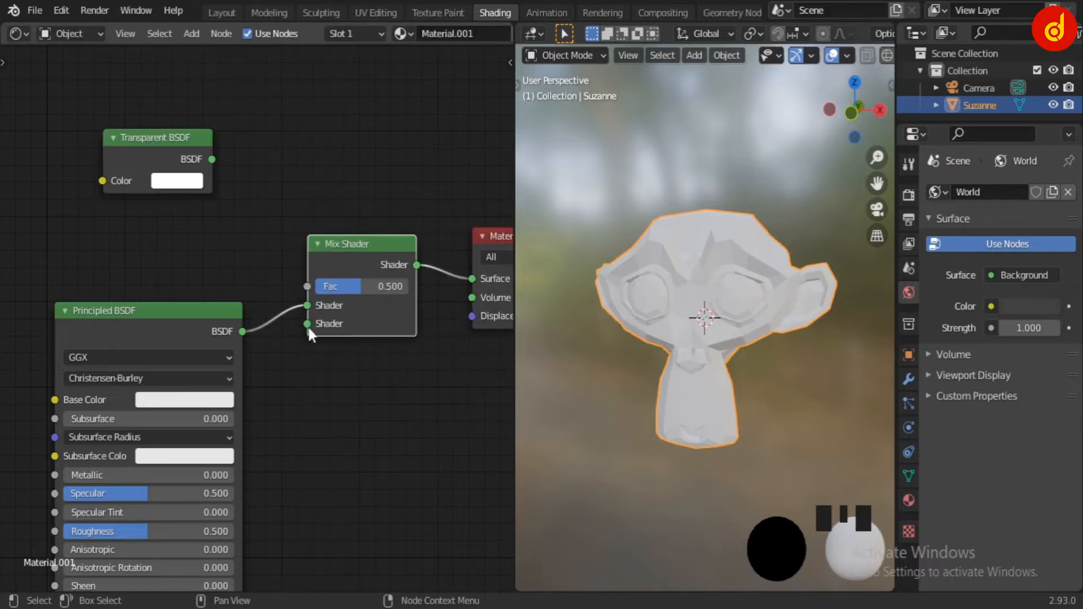
Move the Principled BSDF link to the Mix Shader's second Shader input and connect the Transparent BSDF to the first
mouse_move(305, 305)
left_mouse_down()
mouse_move(296, 320)
mouse_move(307, 324)
left_mouse_up()
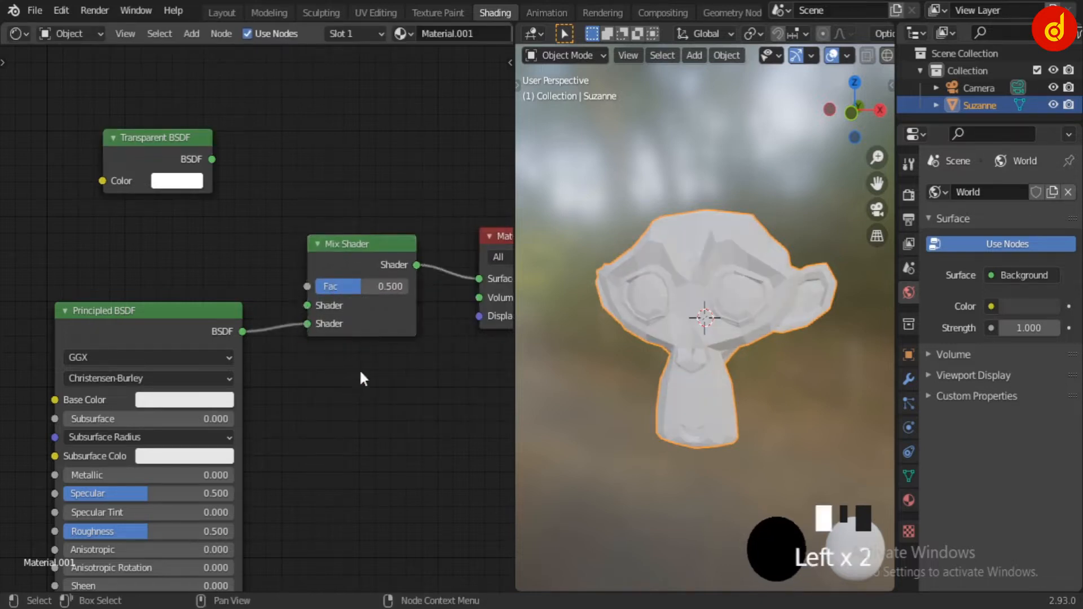
middle_click(330, 371)
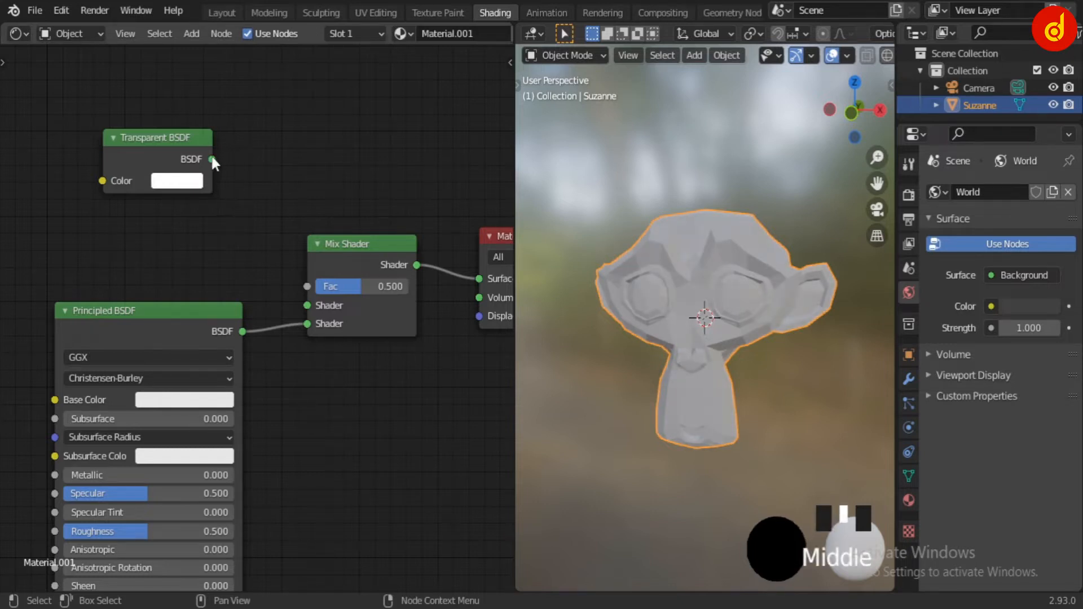
left_click_drag(212, 160, 285, 300)
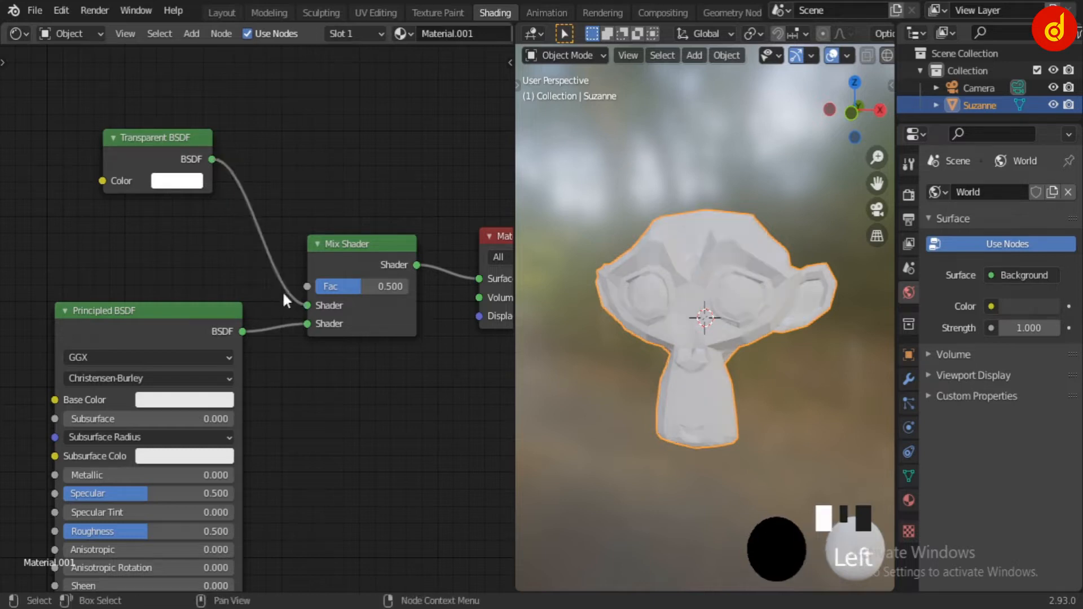
left_click(168, 149)
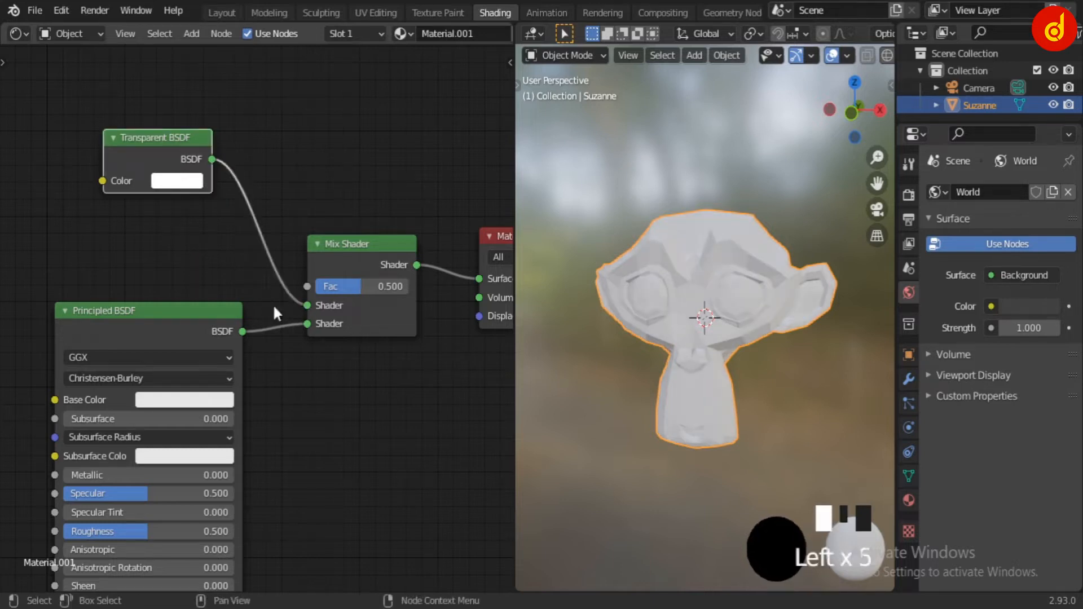
Shift the Transparent BSDF closer to the Principled BSDF and add a Wireframe node above it
middle_click_drag(348, 383, 319, 466)
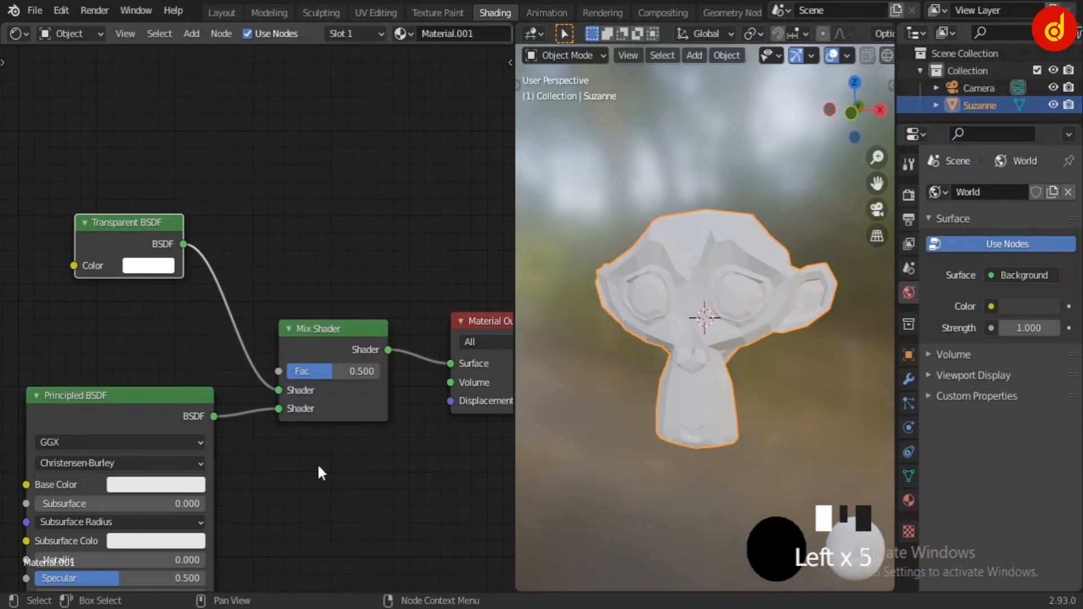
middle_click_drag(314, 225, 382, 267)
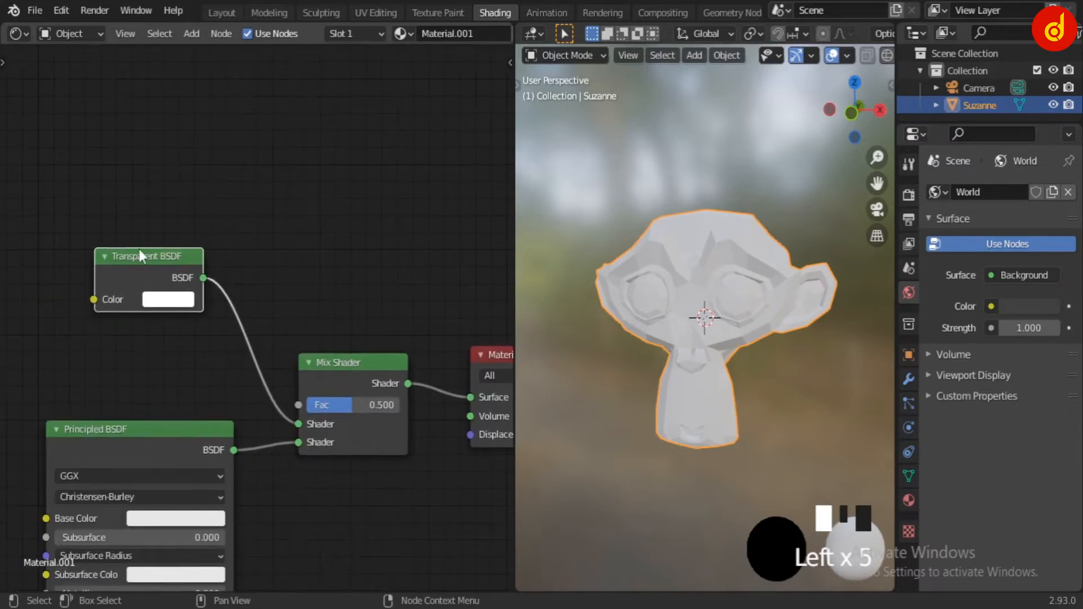
left_click_drag(139, 249, 122, 294)
key("shift+a")
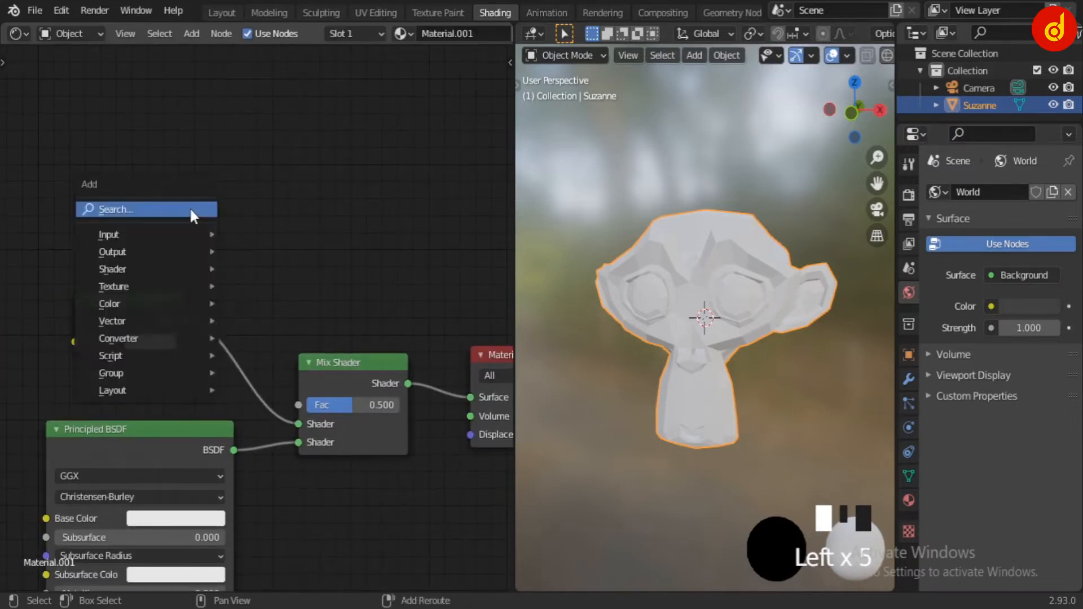
left_click(191, 213)
type("w")
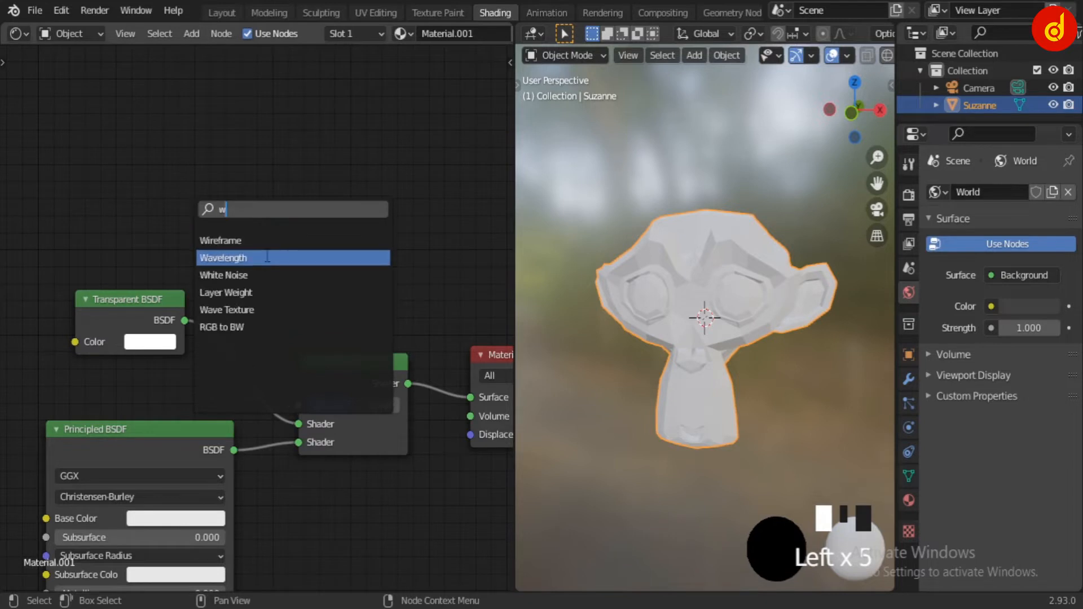
left_click(250, 241)
left_click(197, 194)
Connect the Wireframe node's Fac output to the Mix Shader's Fac input and inspect Suzanne from other angles
left_click_drag(235, 191, 279, 405)
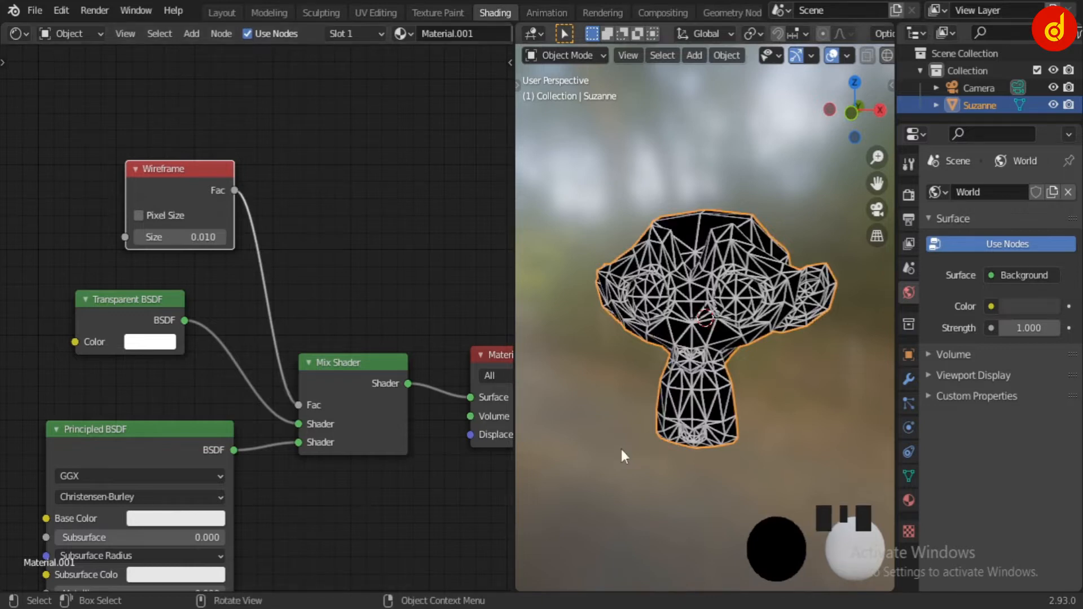
middle_click_drag(621, 449, 815, 460)
scroll(778, 436, "up", 2)
middle_click_drag(615, 442, 828, 415)
Set the Principled BSDF's Metallic value to 1.000 and check the material on the model
middle_click_drag(415, 235, 457, 145)
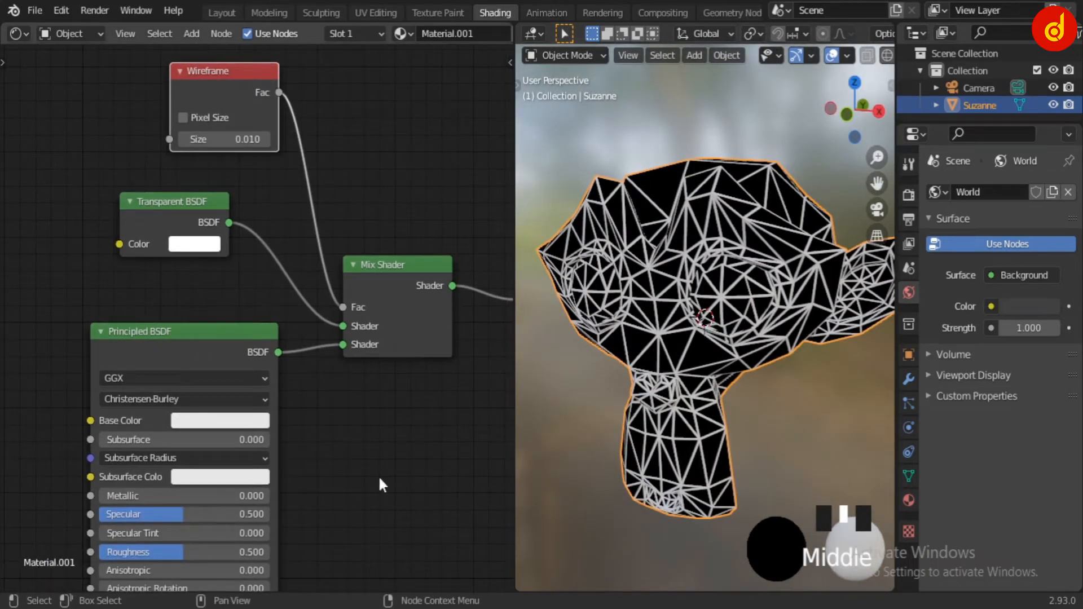
middle_click_drag(376, 455, 406, 339)
left_click_drag(176, 364, 322, 363)
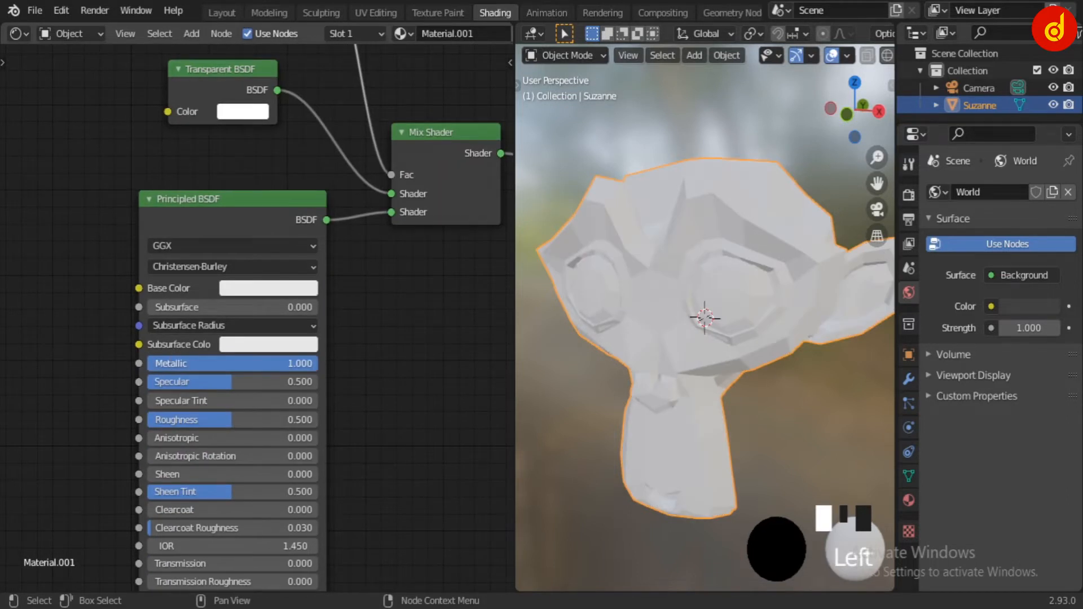
middle_click_drag(692, 366, 508, 389)
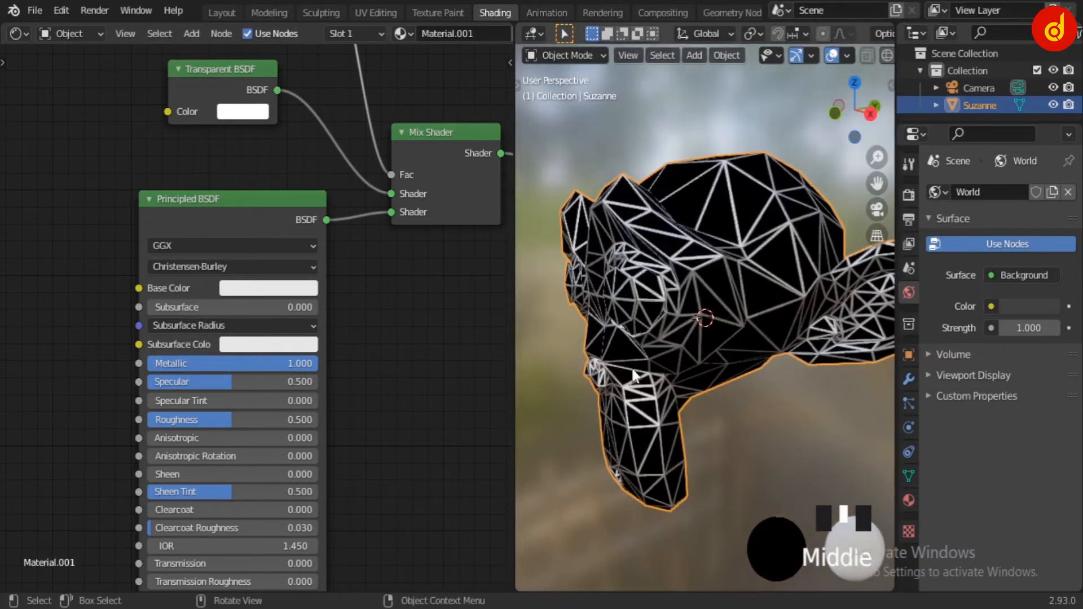
Add a Subdivision Surface modifier to Suzanne and view the smoothed mesh
left_click(910, 381)
left_click(976, 192)
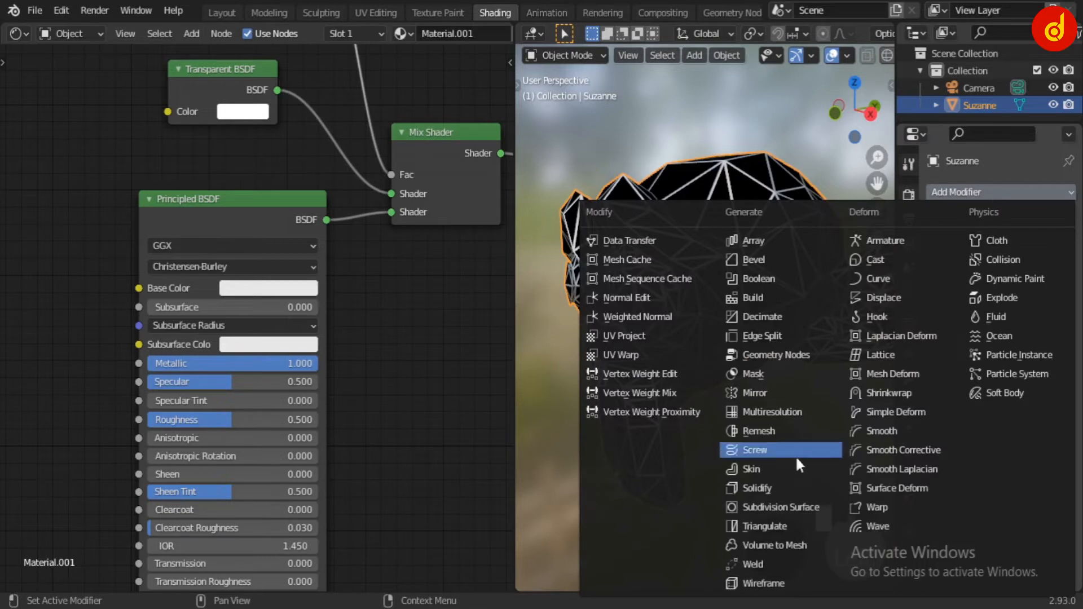
left_click(789, 507)
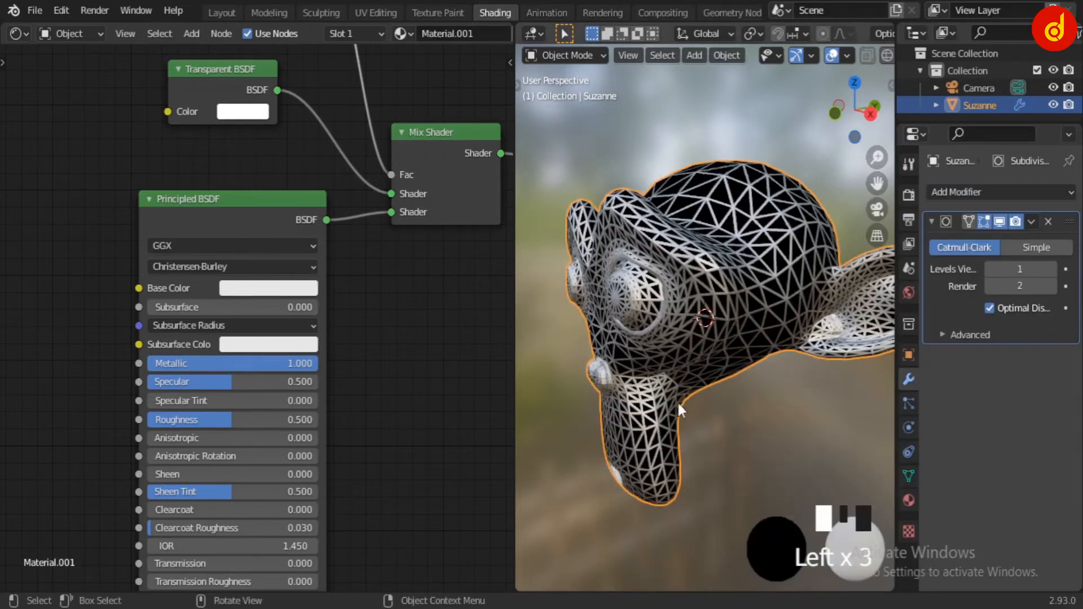
left_click(681, 467)
middle_click_drag(592, 518, 728, 505)
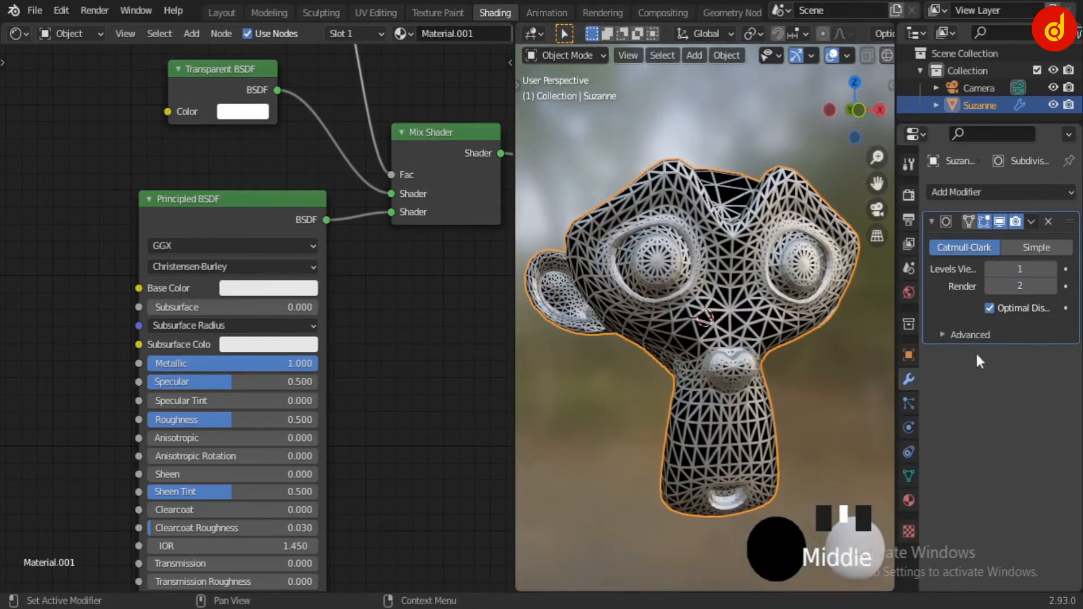
Set the Subdivision Surface modifier's Render level to 1
left_click(990, 286)
middle_click_drag(619, 445, 524, 486)
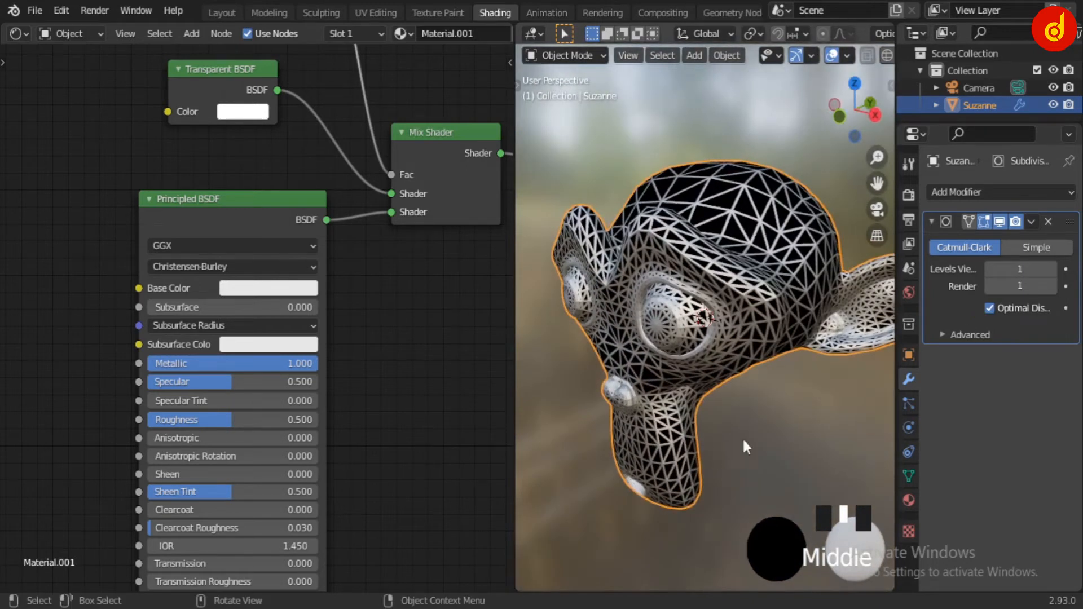
left_click(760, 423)
left_click(764, 317)
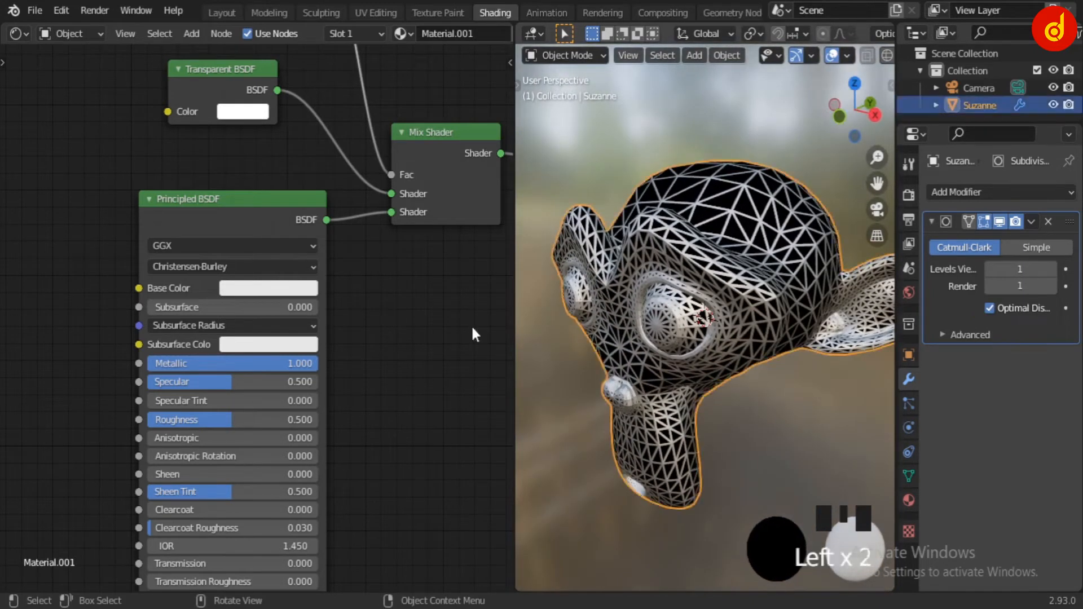
Change the Principled BSDF's Base Color to fully saturated red with a value of 0.800
left_click(285, 288)
left_click(284, 168)
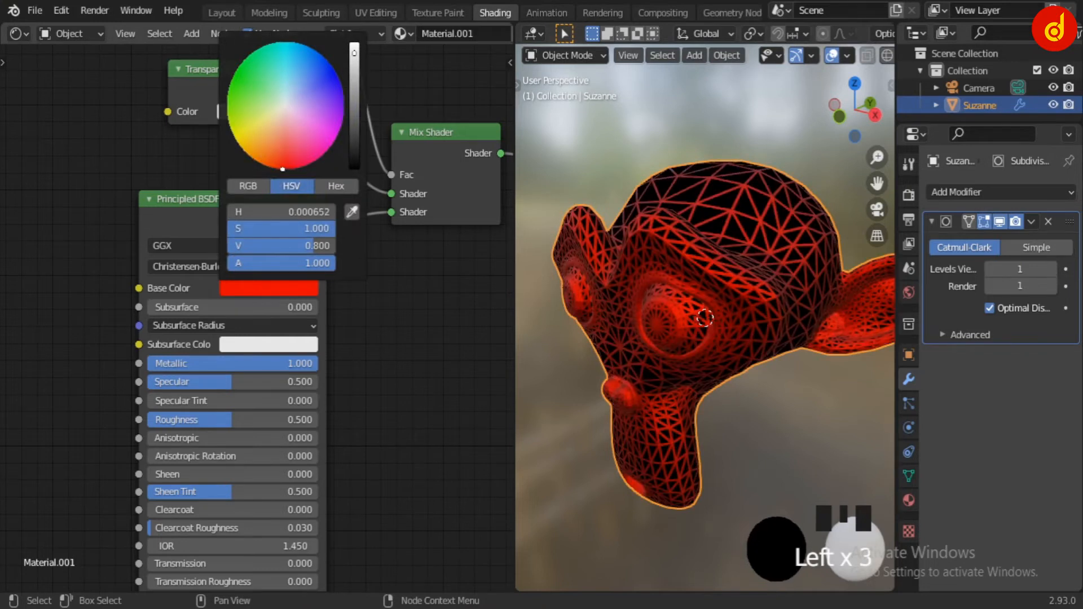
left_click(612, 513)
middle_click_drag(612, 514, 713, 442)
scroll(353, 307, "down", 4)
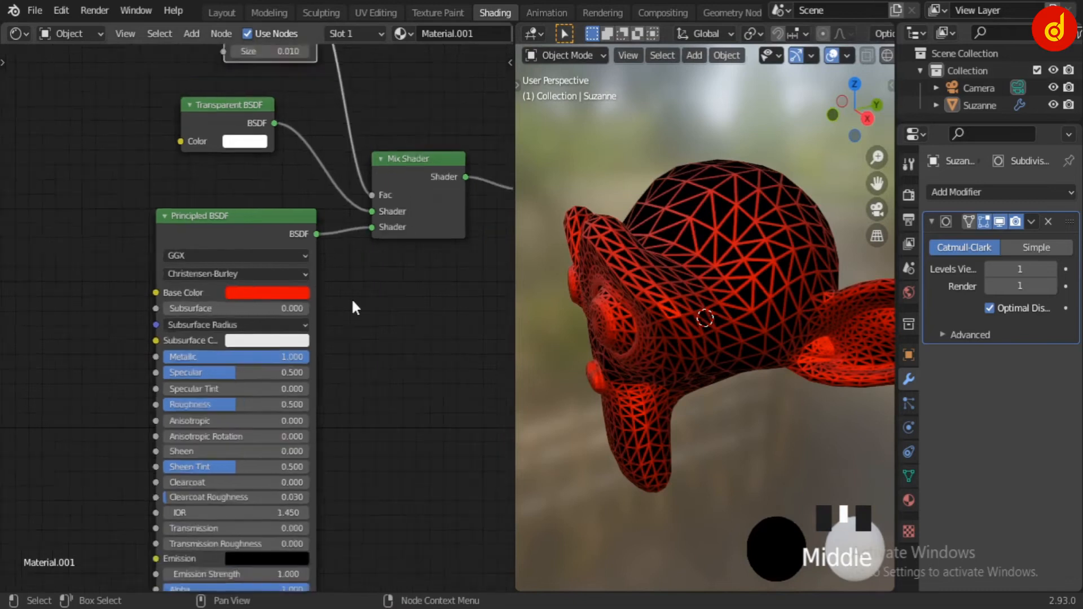
middle_click_drag(384, 281, 302, 399)
scroll(302, 398, "up", 2)
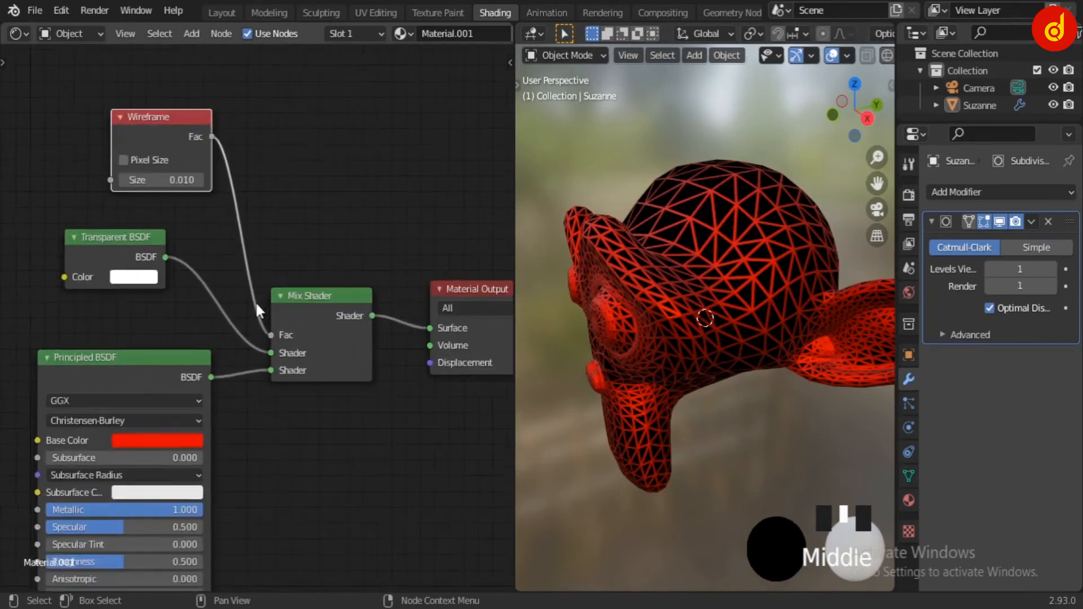
scroll(341, 345, "down", 2)
middle_click_drag(284, 486, 307, 396)
middle_click_drag(566, 464, 663, 442)
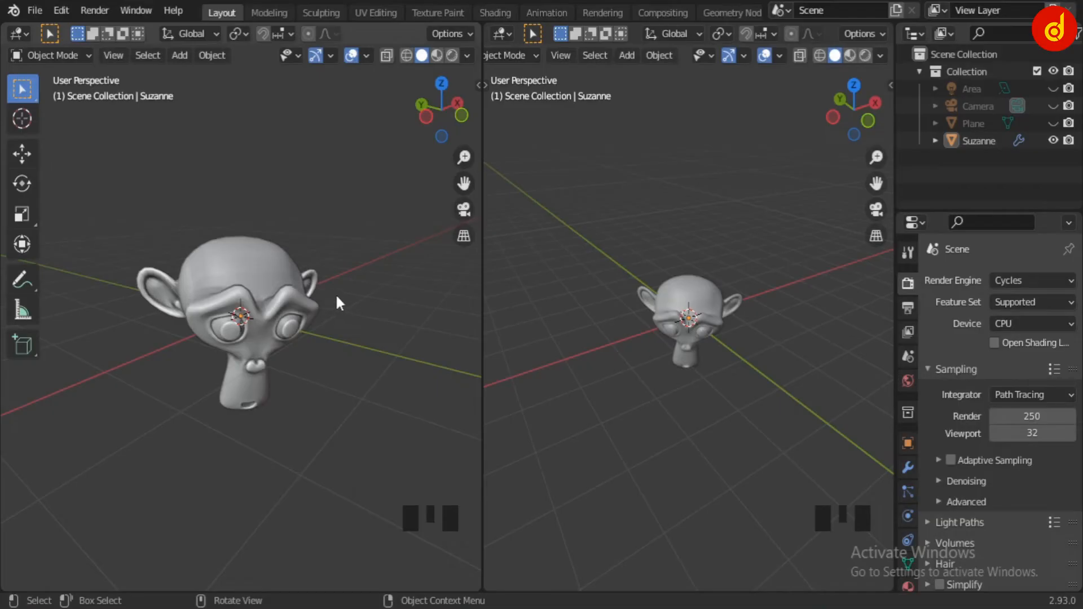
Display Suzanne in Material Preview shading in the first viewport and inspect it from several angles
middle_click_drag(335, 294, 197, 314)
middle_click_drag(188, 408, 327, 402)
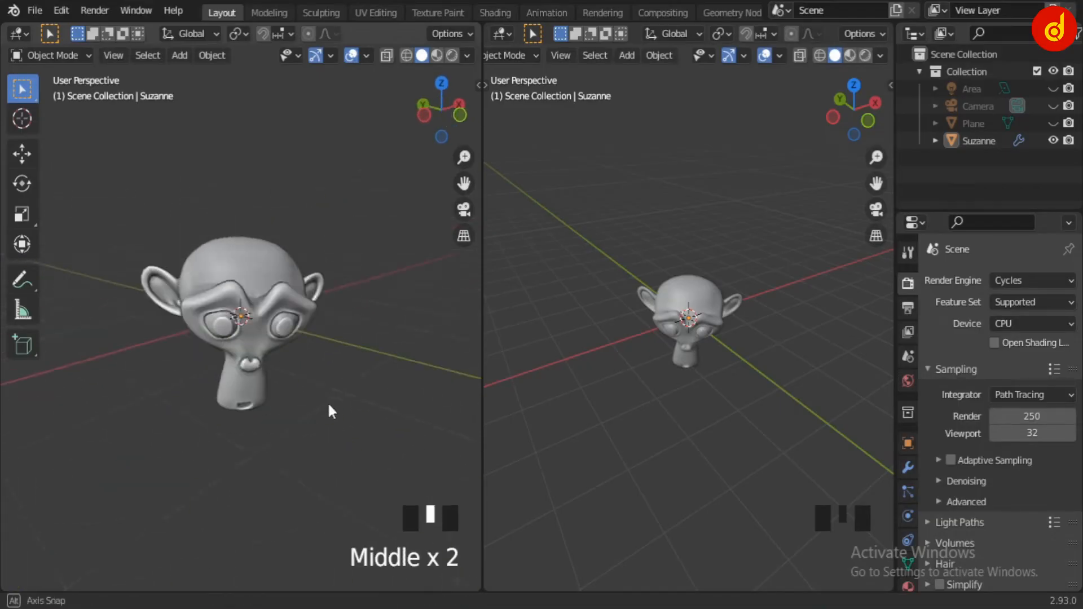
scroll(327, 402, "up", 2)
left_click(436, 56)
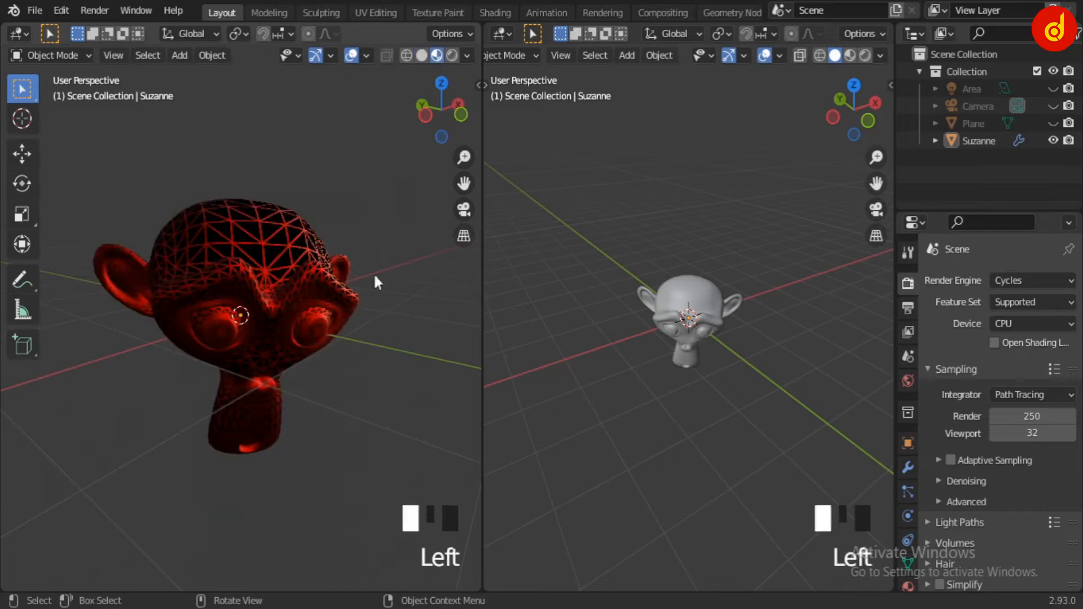
mouse_move(362, 373)
middle_mouse_down()
mouse_move(228, 394)
mouse_move(30, 382)
mouse_move(451, 378)
middle_mouse_up()
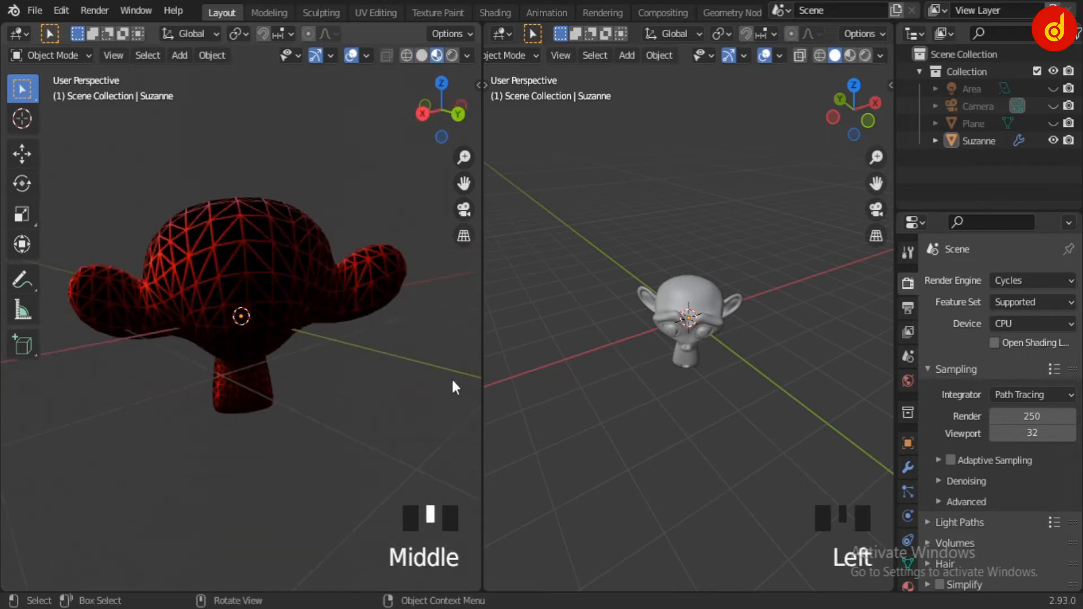
middle_click_drag(534, 376, 552, 377)
mouse_move(167, 484)
middle_mouse_down()
mouse_move(399, 466)
mouse_move(98, 440)
mouse_move(233, 420)
mouse_move(163, 470)
middle_mouse_up()
scroll(256, 412, "down", 5)
middle_click_drag(256, 412, 188, 450)
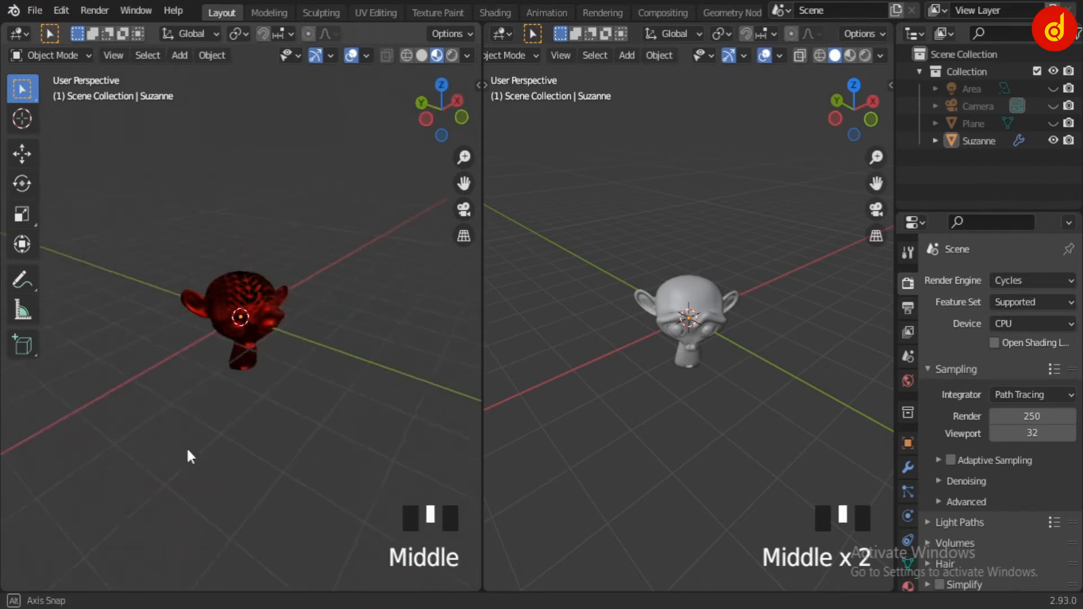
Unhide the Camera in the scene and bring it into view
left_click(1053, 105)
scroll(350, 389, "down", 5)
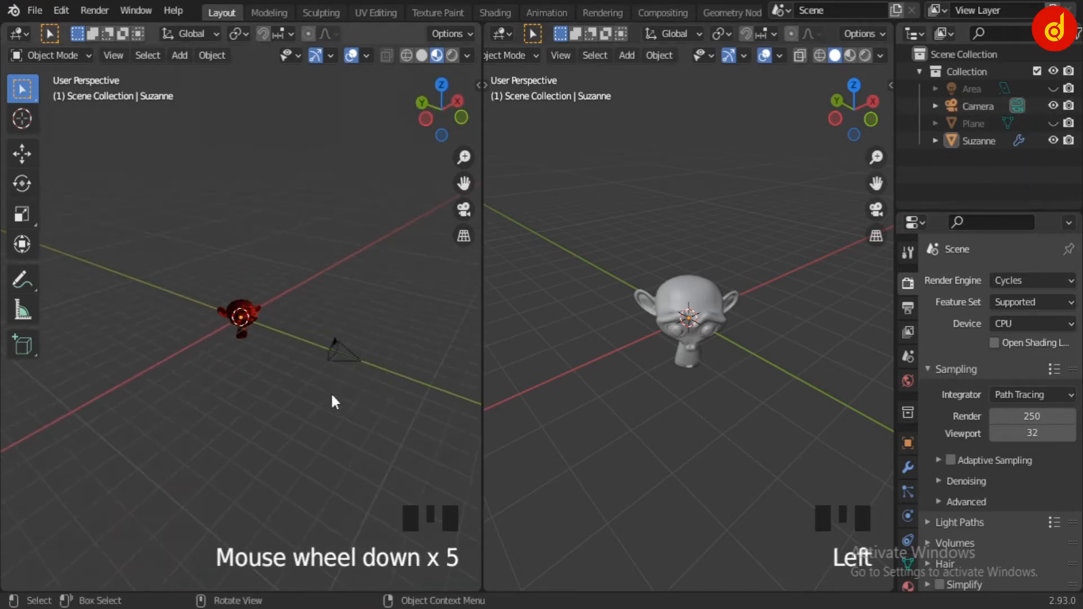
Select the Camera, look through it in the second viewport and display that view in Material Preview shading
left_click(345, 362)
scroll(694, 442, "down", 2)
middle_click_drag(694, 443, 732, 400)
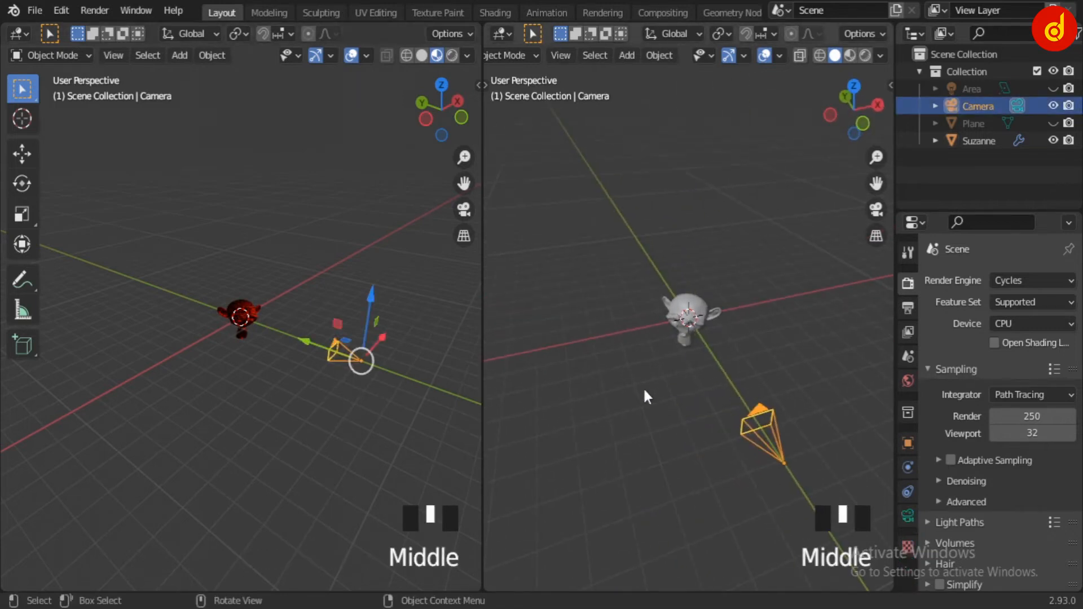
key("KP_0")
scroll(645, 392, "up", 2)
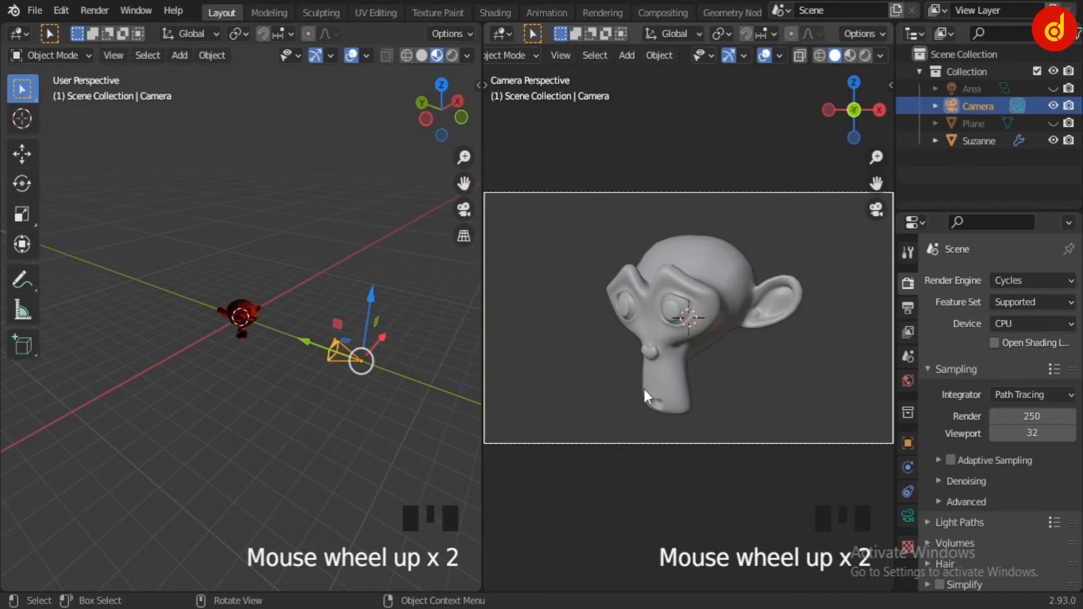
middle_click_drag(317, 355, 270, 389)
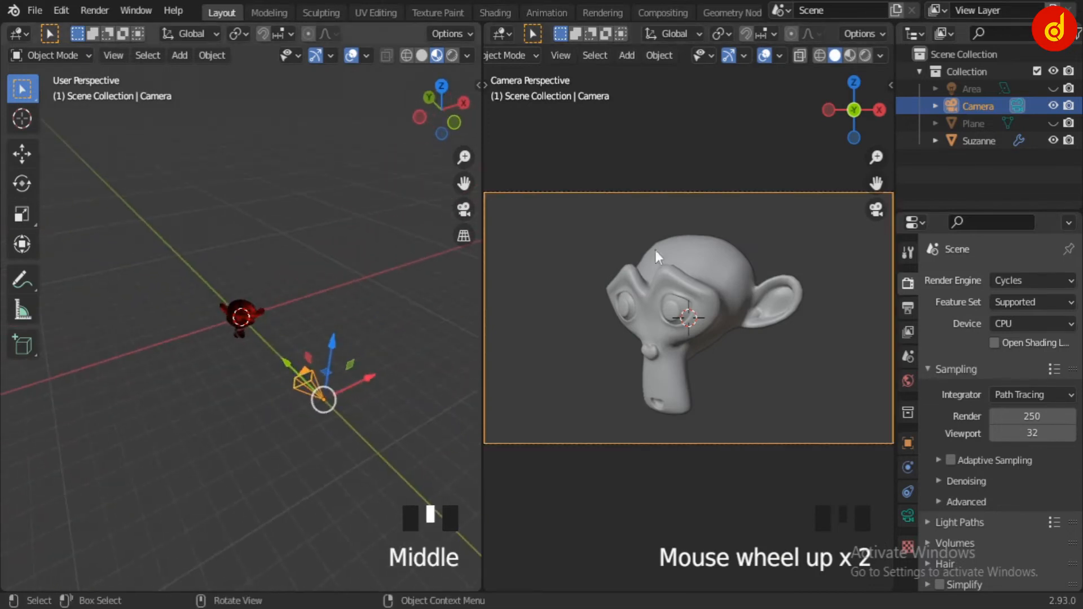
left_click(851, 55)
middle_click_drag(215, 293, 365, 284)
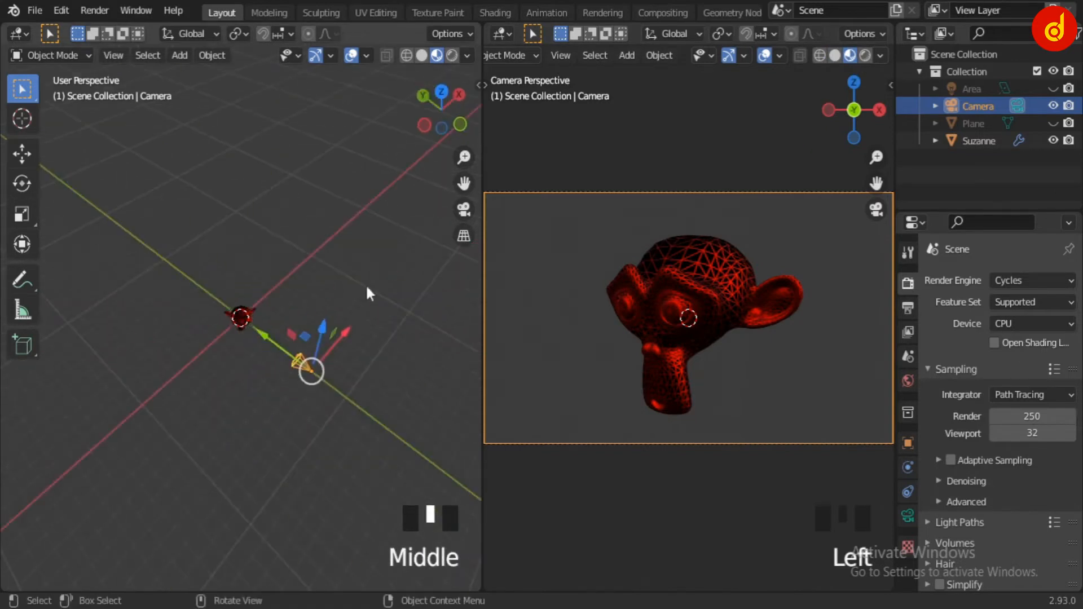
Unhide the curved backdrop Plane behind Suzanne and select it
left_click(1053, 123)
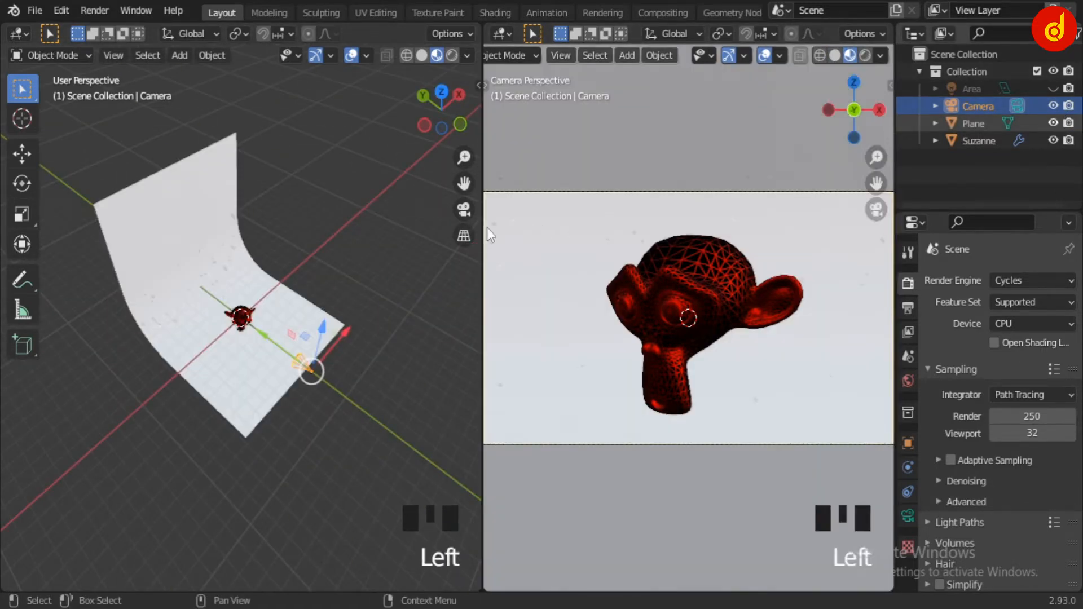
left_click(215, 367)
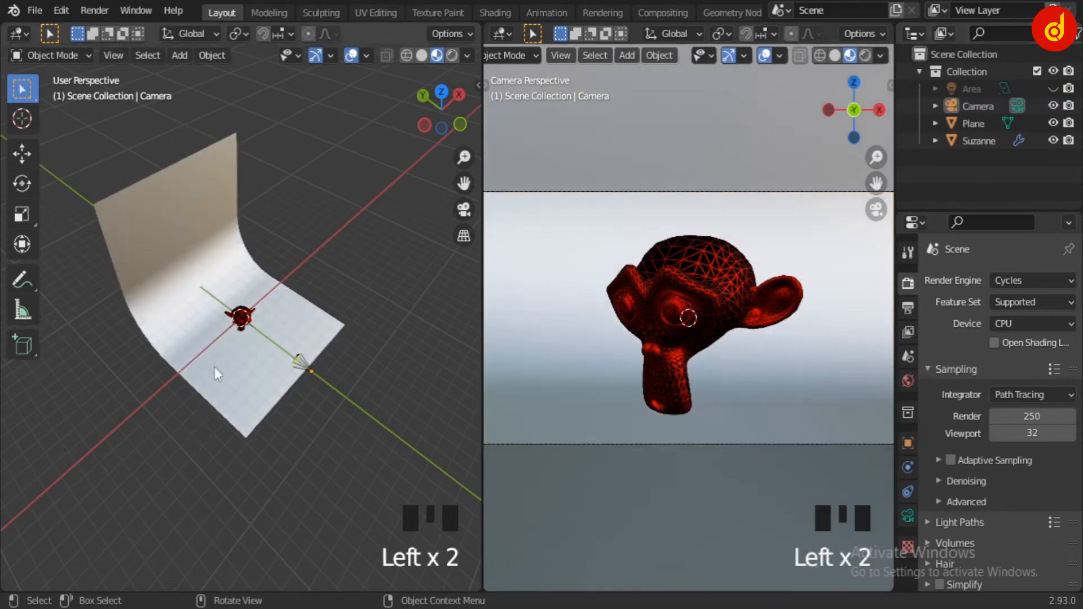
left_click(236, 391)
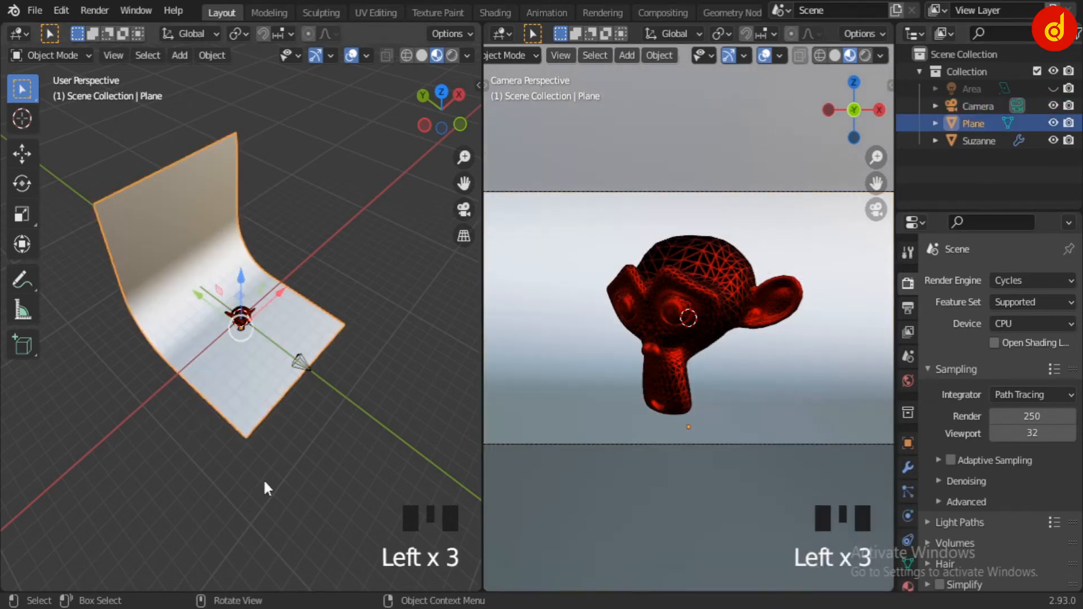
middle_click_drag(263, 478, 210, 388)
scroll(210, 387, "up", 2)
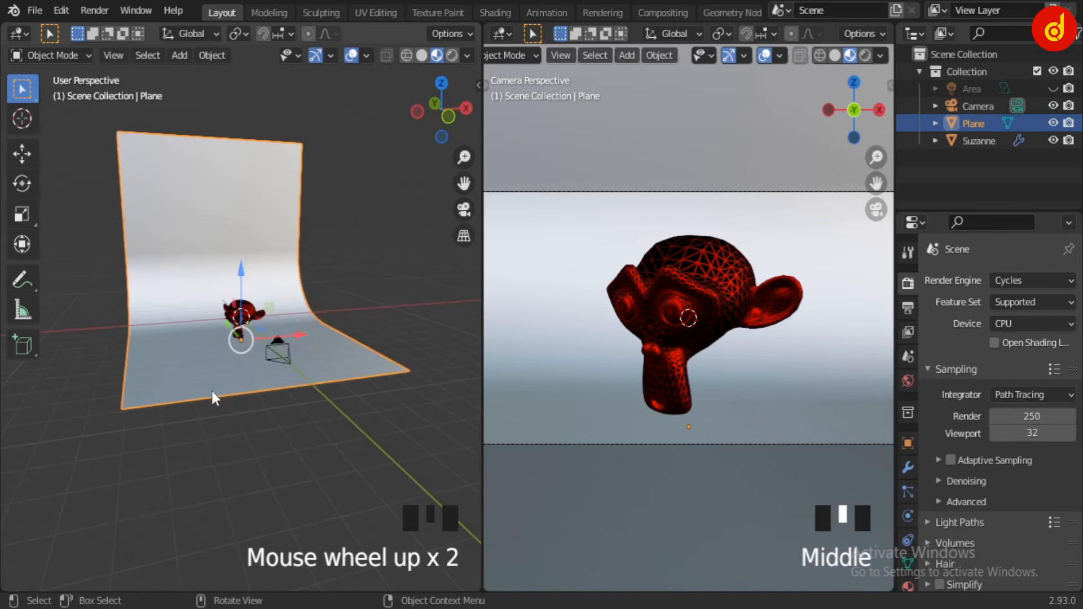
scroll(909, 582, "down", 2)
Examine the Principled BSDF settings of the Plane's Background material
left_click(907, 543)
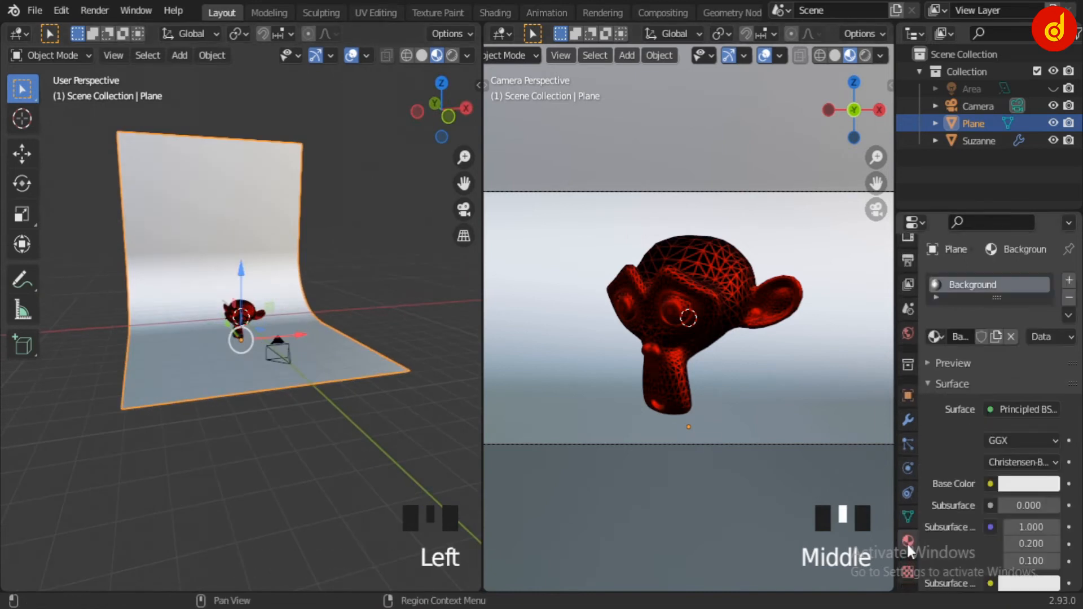
scroll(969, 418, "down", 8)
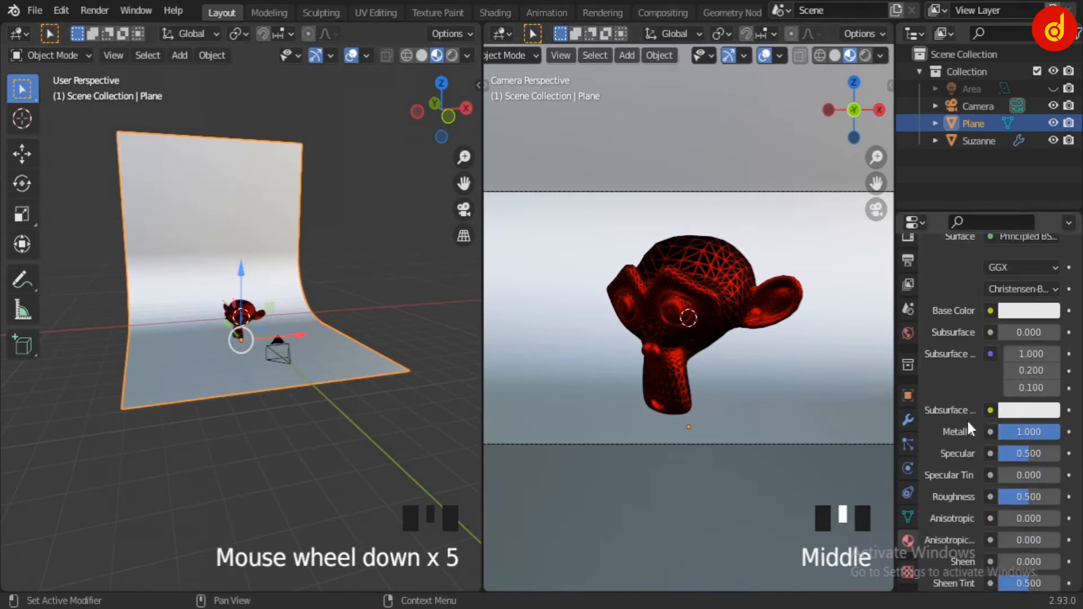
scroll(967, 419, "down", 5)
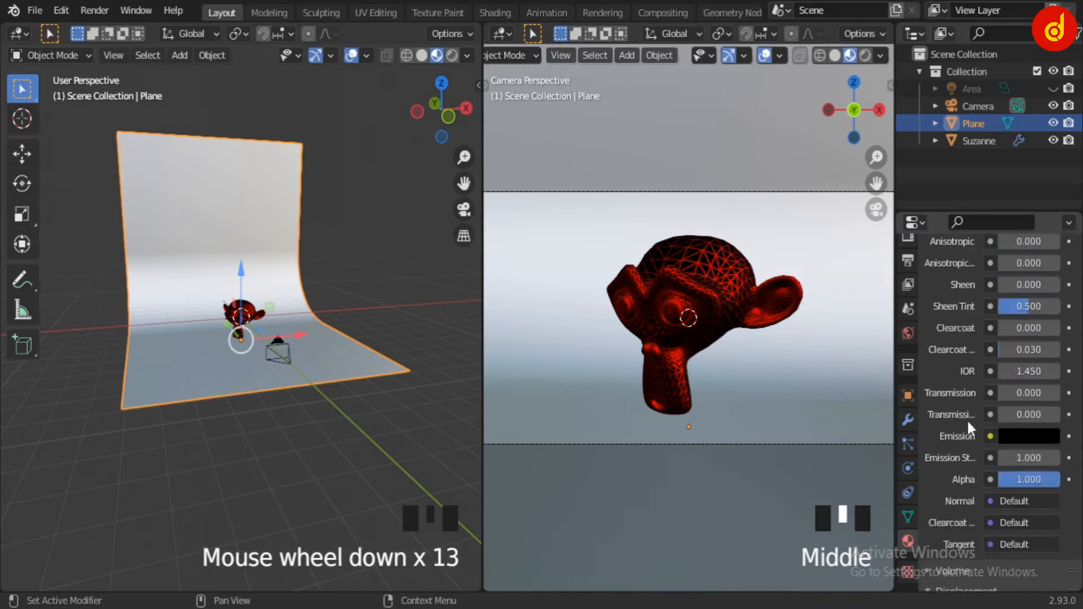
scroll(967, 418, "up", 5)
scroll(967, 419, "up", 3)
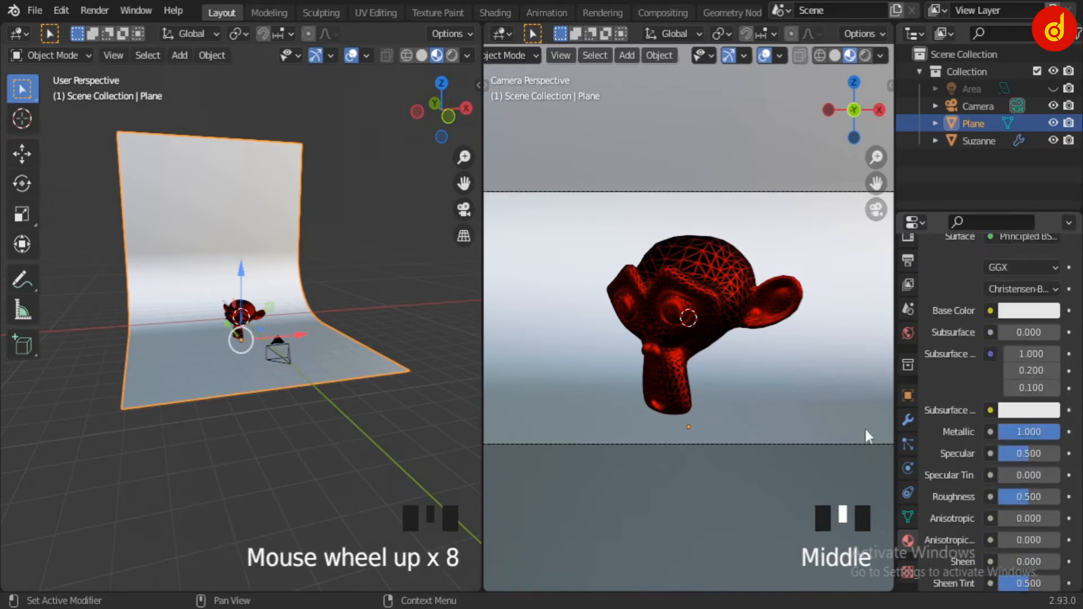
Set the first viewport to Solid shading and the camera view to Rendered shading
middle_click_drag(196, 395, 208, 435)
left_click(425, 56)
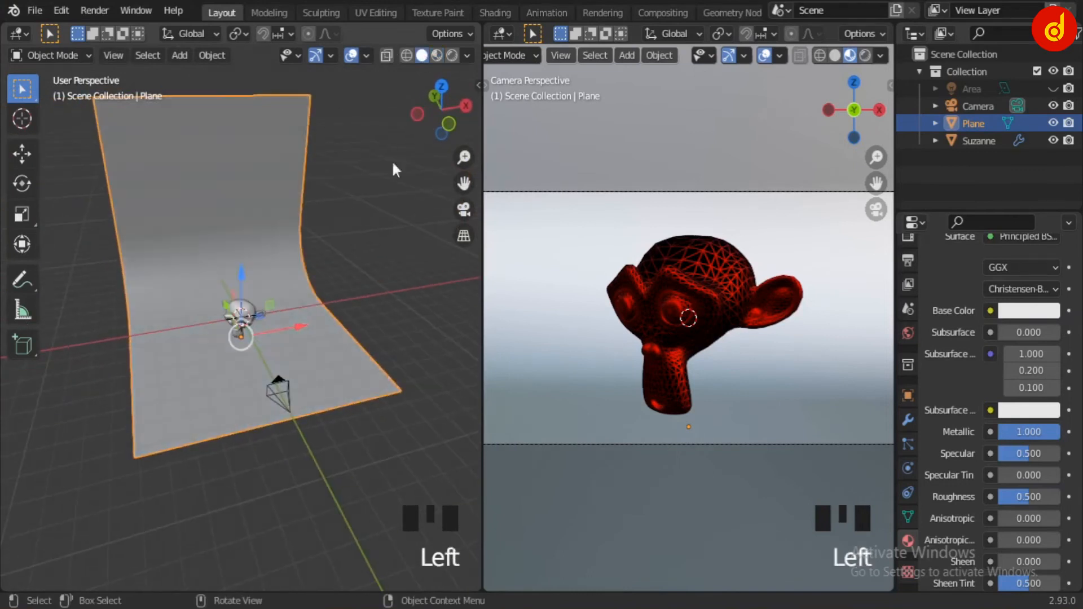
scroll(388, 272, "down", 2)
middle_click_drag(345, 233, 382, 331, "shift")
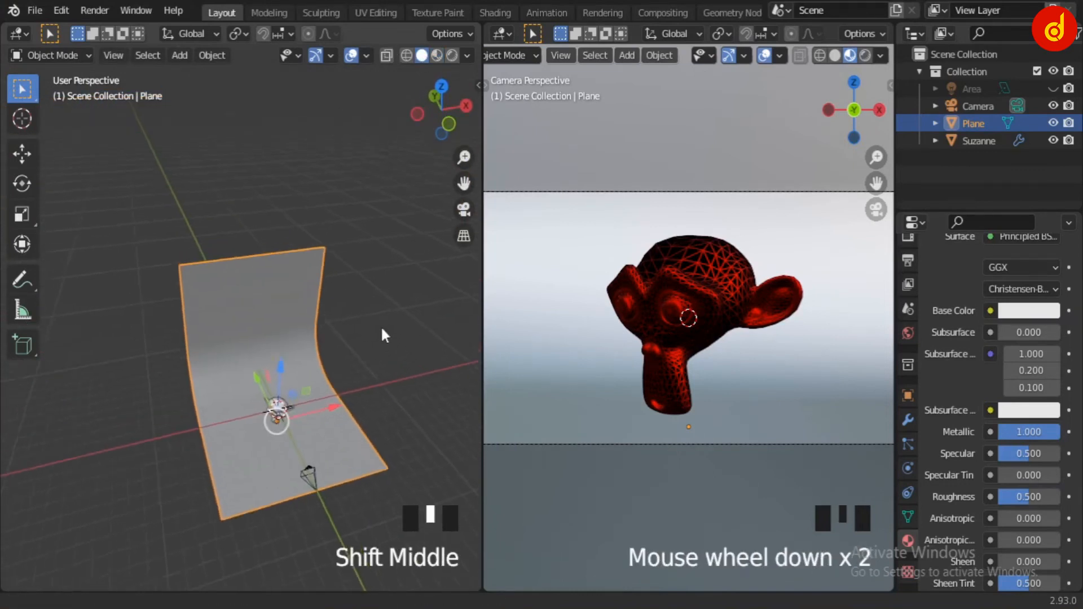
scroll(382, 330, "up", 1)
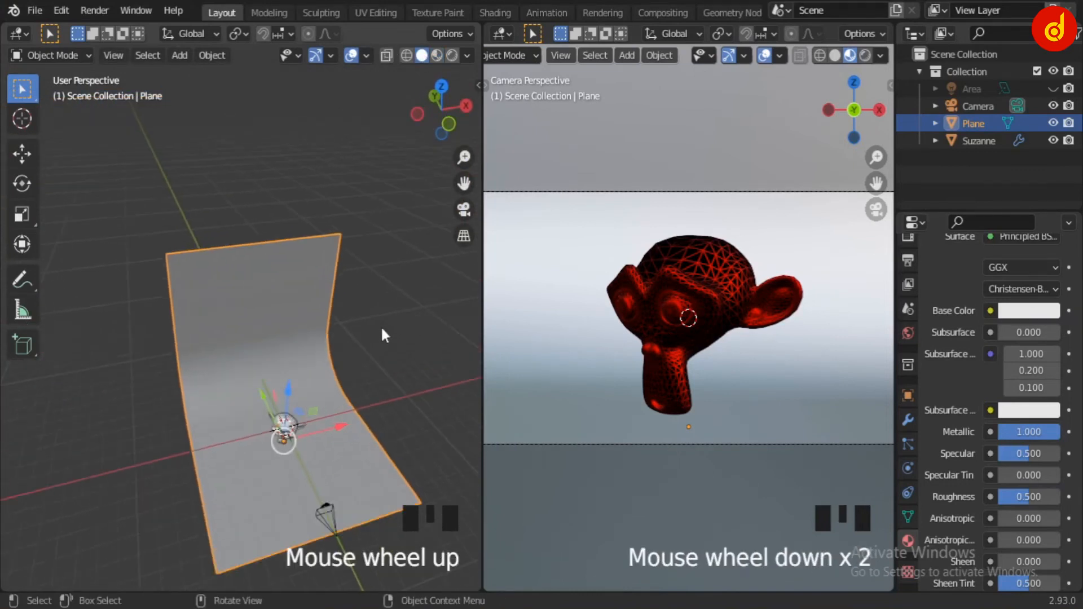
left_click(863, 55)
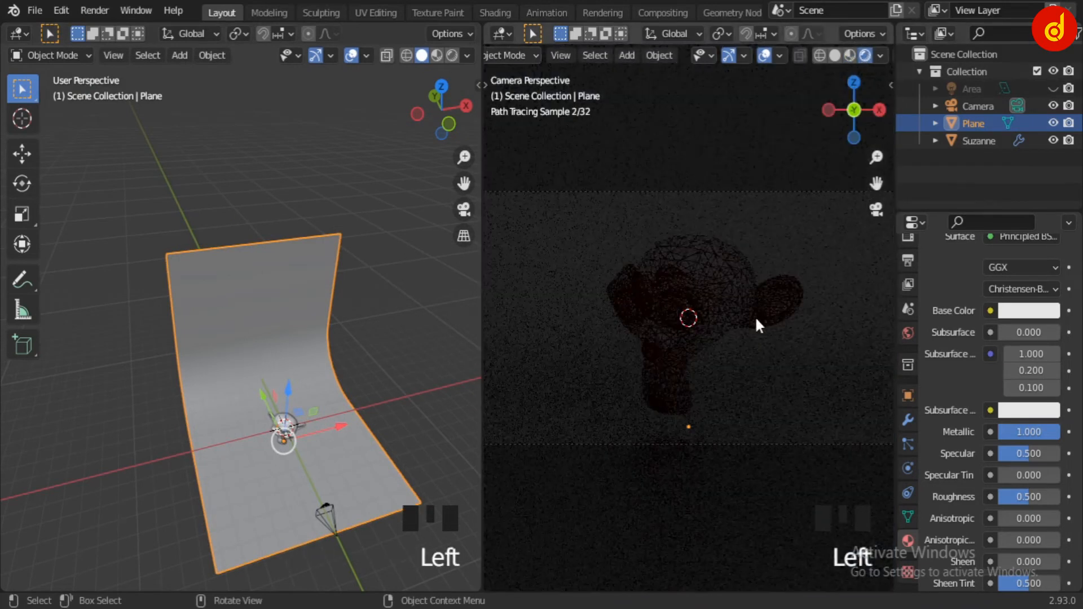
scroll(346, 336, "down", 2)
mouse_move(346, 336)
middle_mouse_down()
mouse_move(313, 275)
mouse_move(222, 249)
mouse_move(284, 274)
mouse_move(327, 334)
middle_mouse_up()
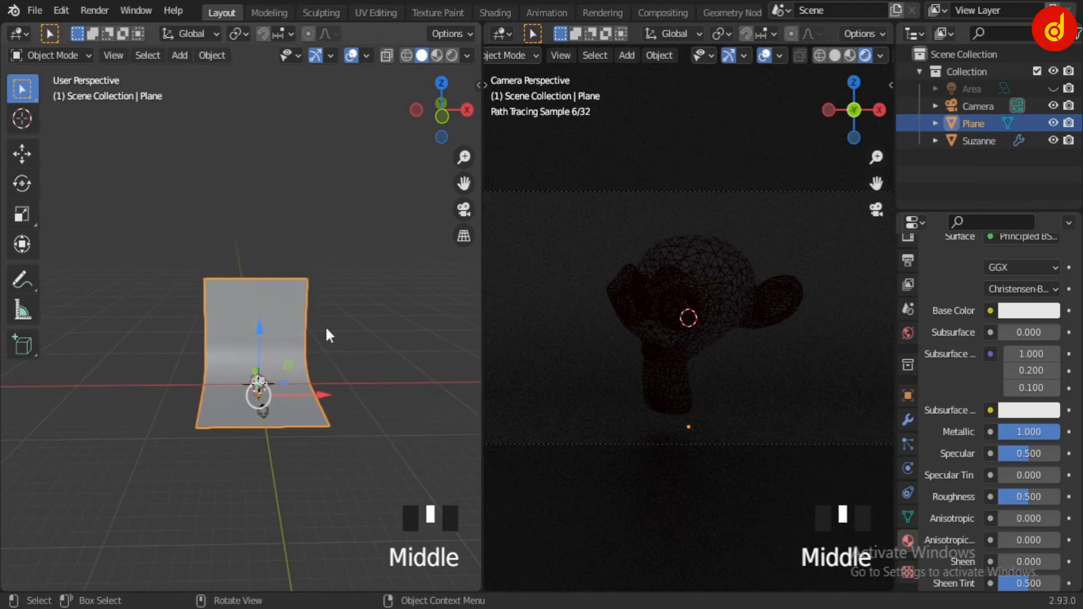
Unhide the Area light, select it and inspect its placement above Suzanne
left_click(1053, 88)
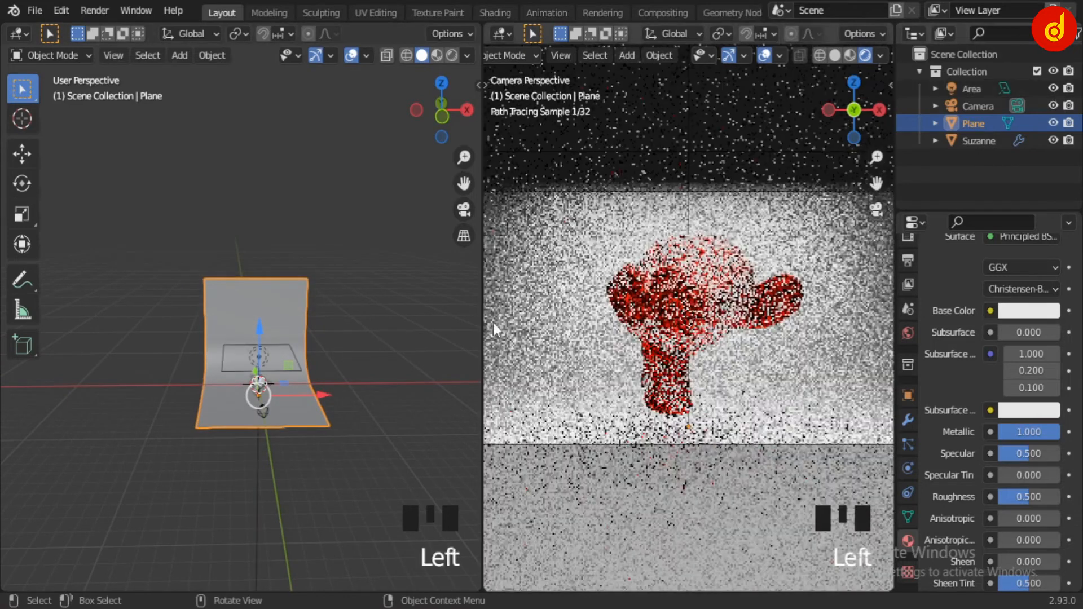
left_click(261, 356)
left_click(261, 355)
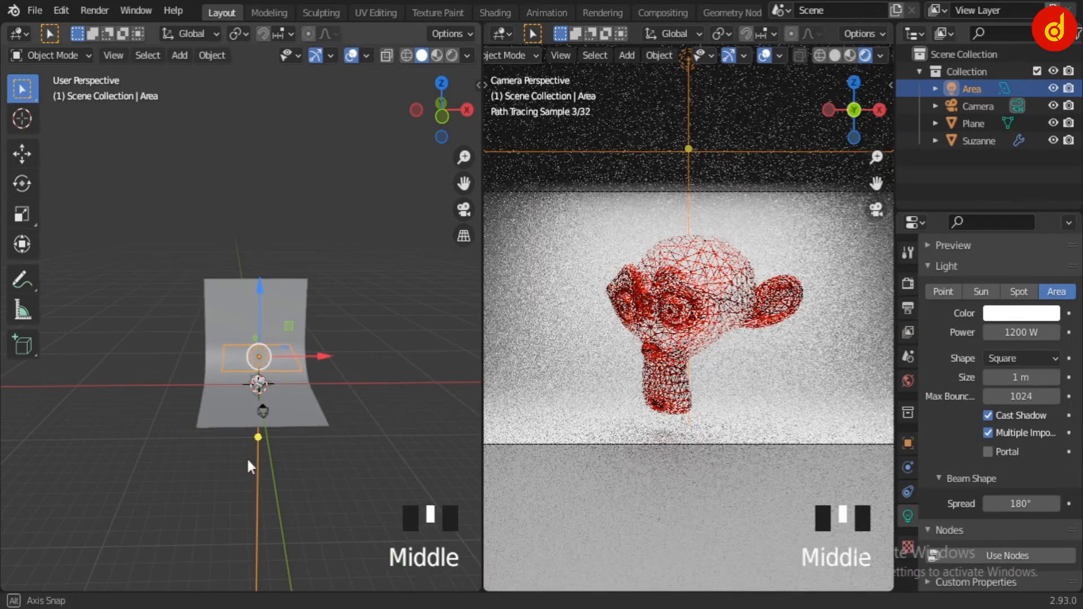
middle_click_drag(246, 457, 306, 386)
scroll(325, 463, "up", 3)
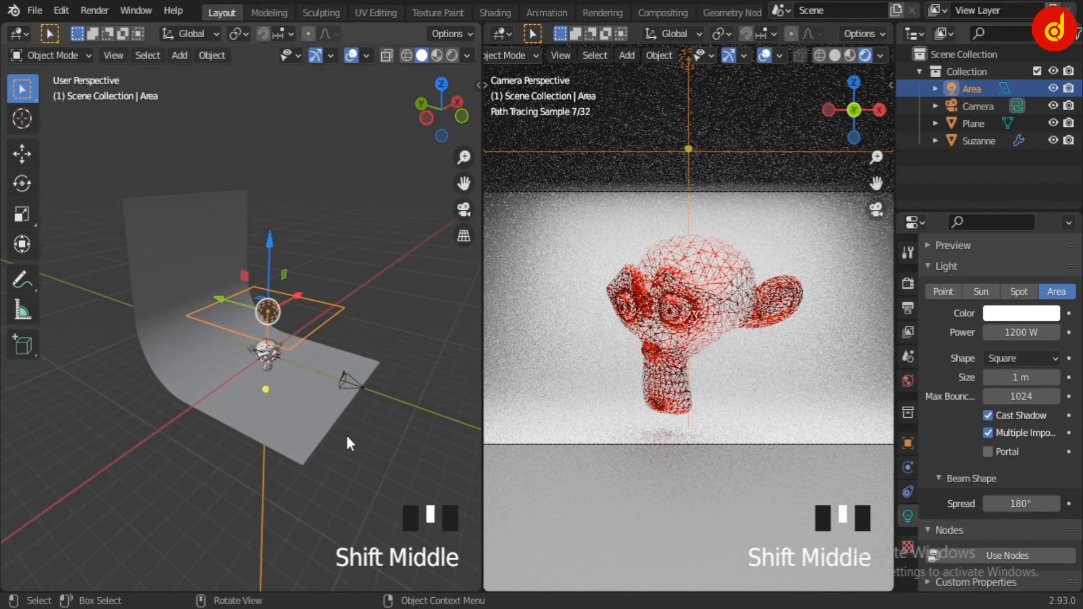
middle_click_drag(373, 448, 364, 506)
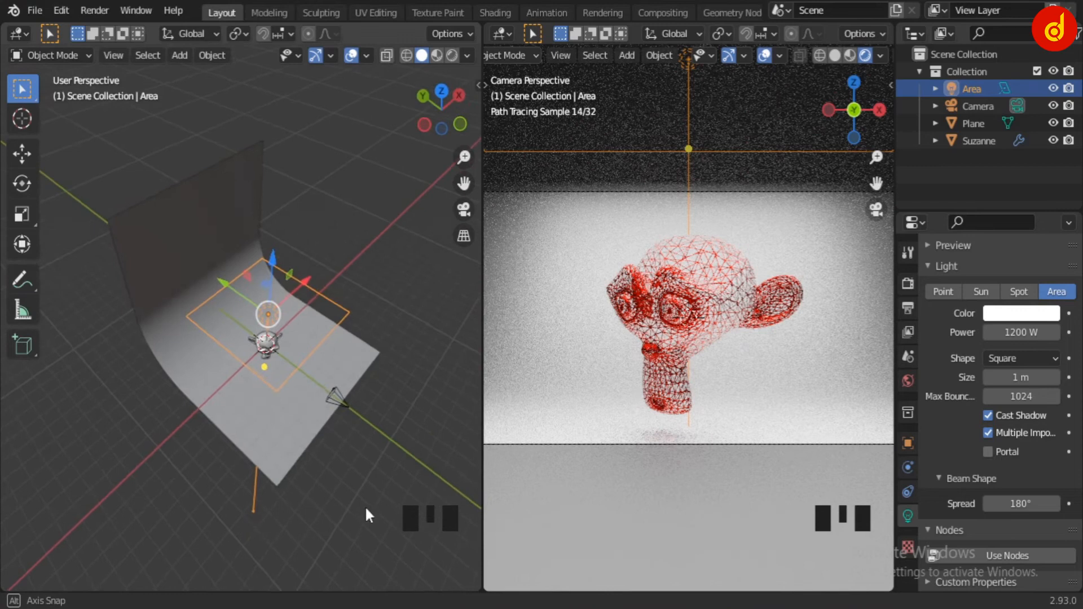
Examine the scene's Cycles sampling and Color Management settings, and view the whole lighting setup from another side
left_click(908, 284)
scroll(967, 290, "up", 5)
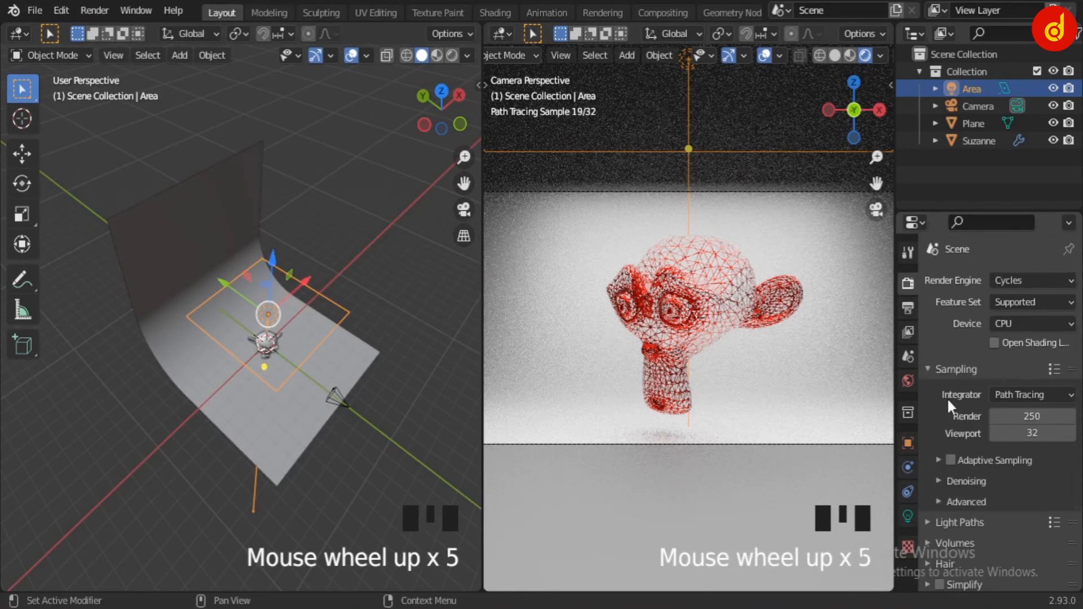
scroll(946, 397, "down", 10)
scroll(947, 397, "down", 2)
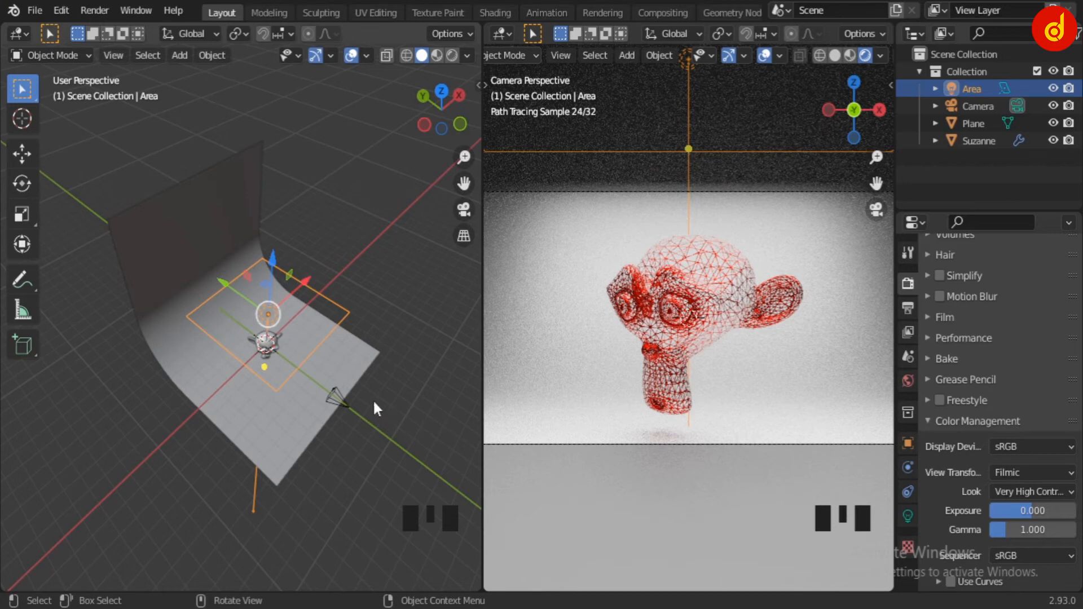
scroll(344, 386, "down", 3)
middle_click_drag(370, 394, 276, 358)
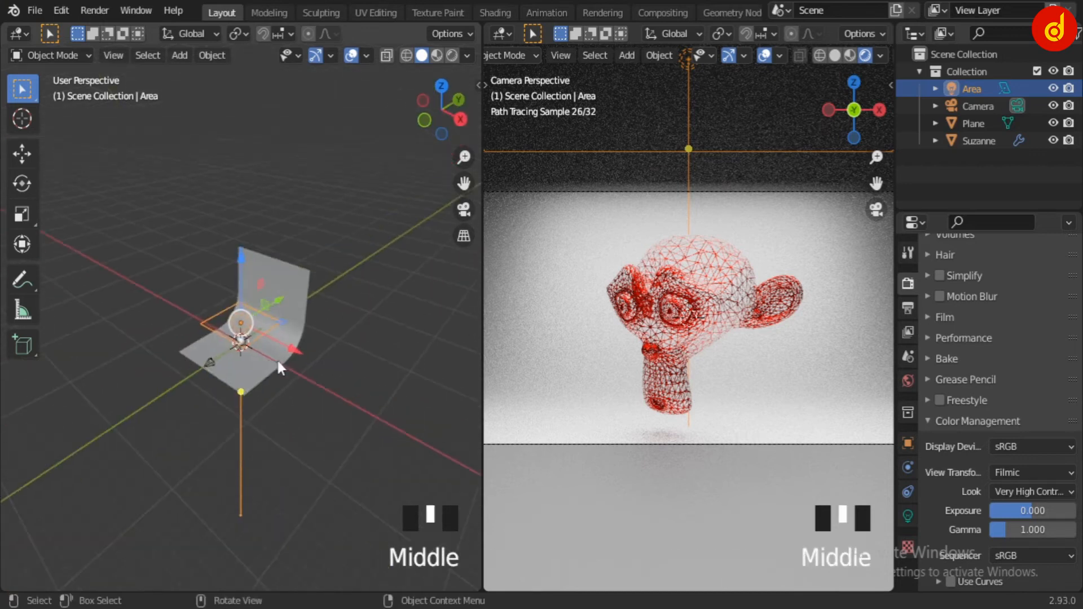
scroll(289, 356, "up", 1)
scroll(290, 357, "up", 1)
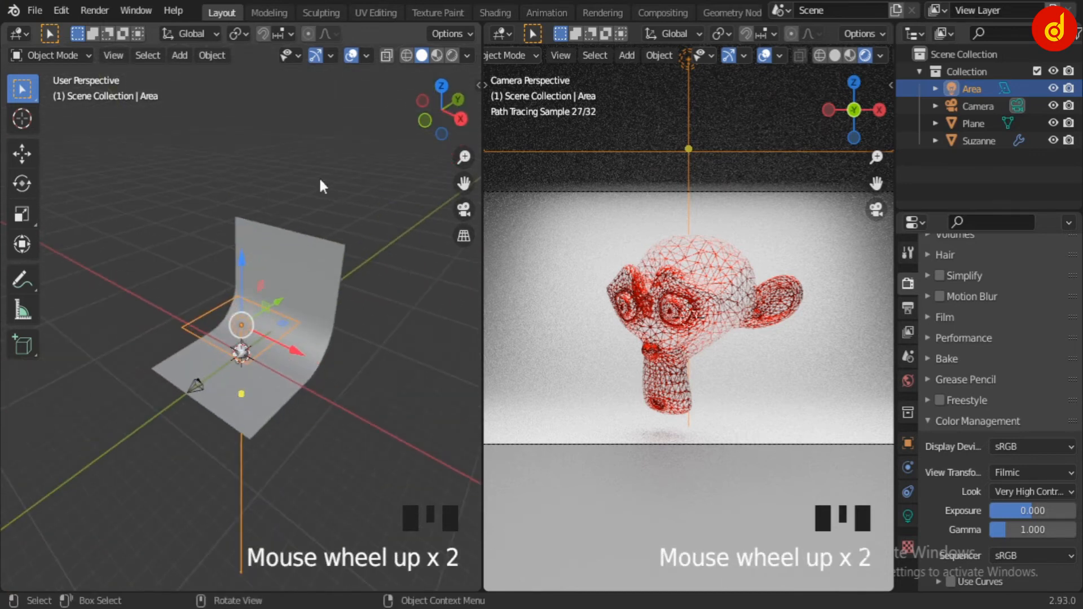
Switch to the Modeling workspace and deselect the Area light, bringing Suzanne and the backdrop into view
left_click(270, 11)
scroll(318, 421, "down", 3)
left_click(299, 420)
middle_click_drag(299, 420, 362, 377)
scroll(489, 363, "up", 5)
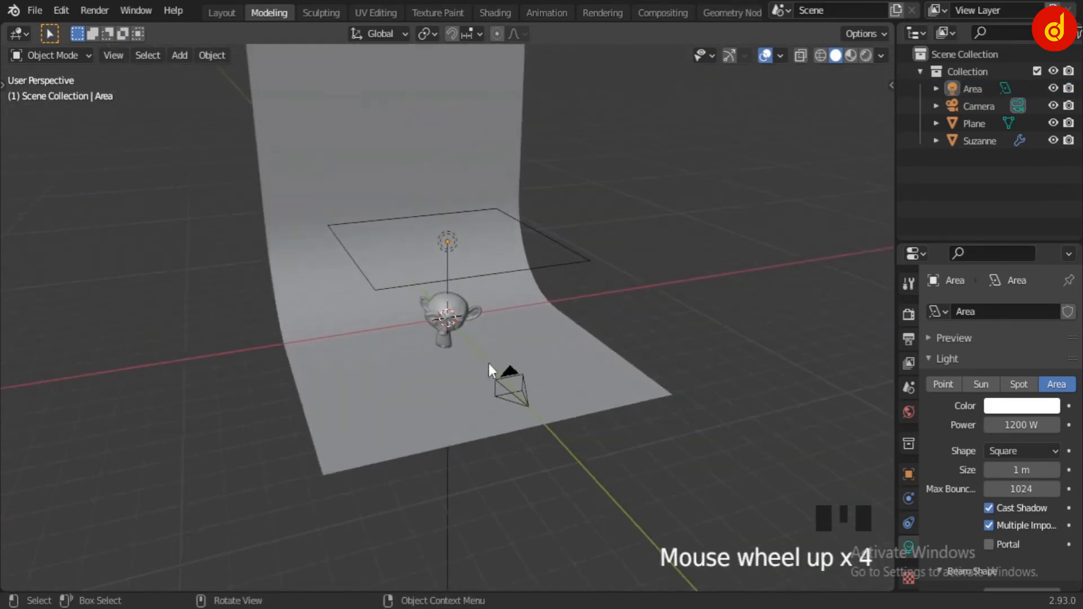
Look through the Camera in the large viewport and display the view in Rendered shading
key("KP_0")
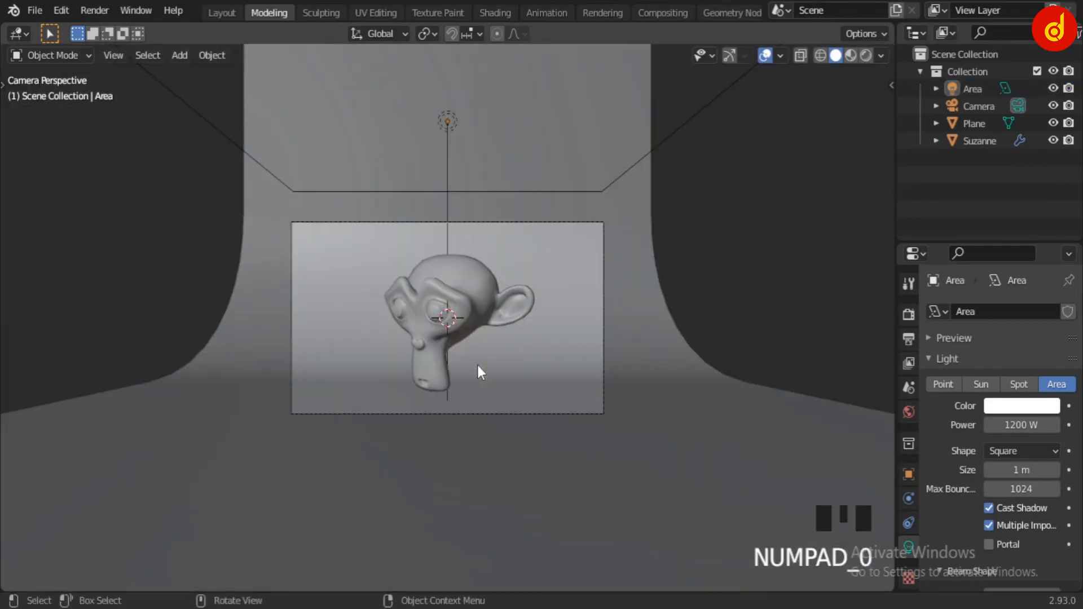
scroll(478, 366, "up", 5)
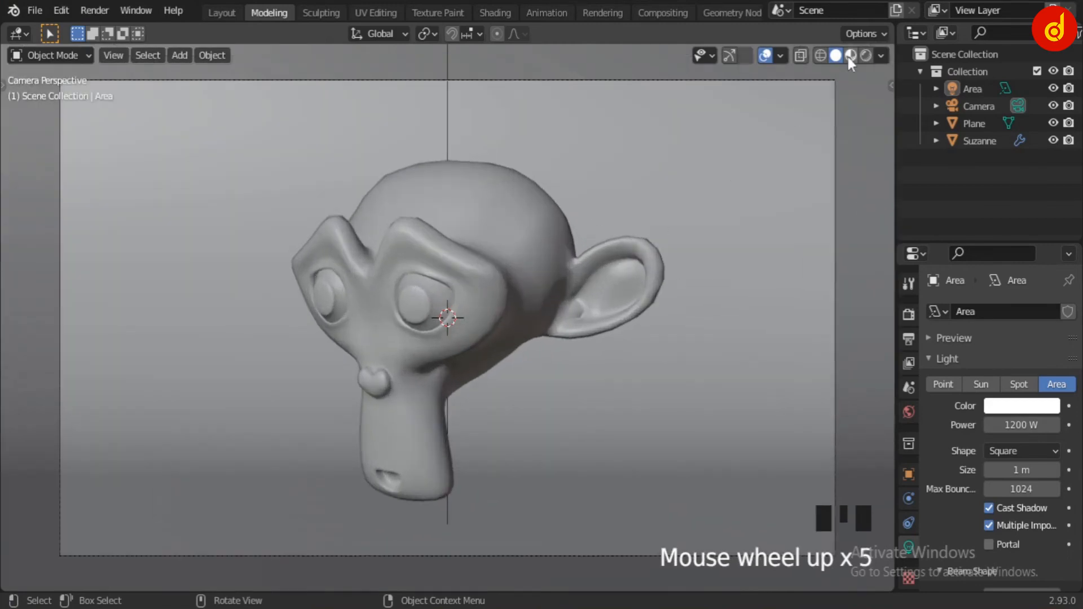
left_click(848, 56)
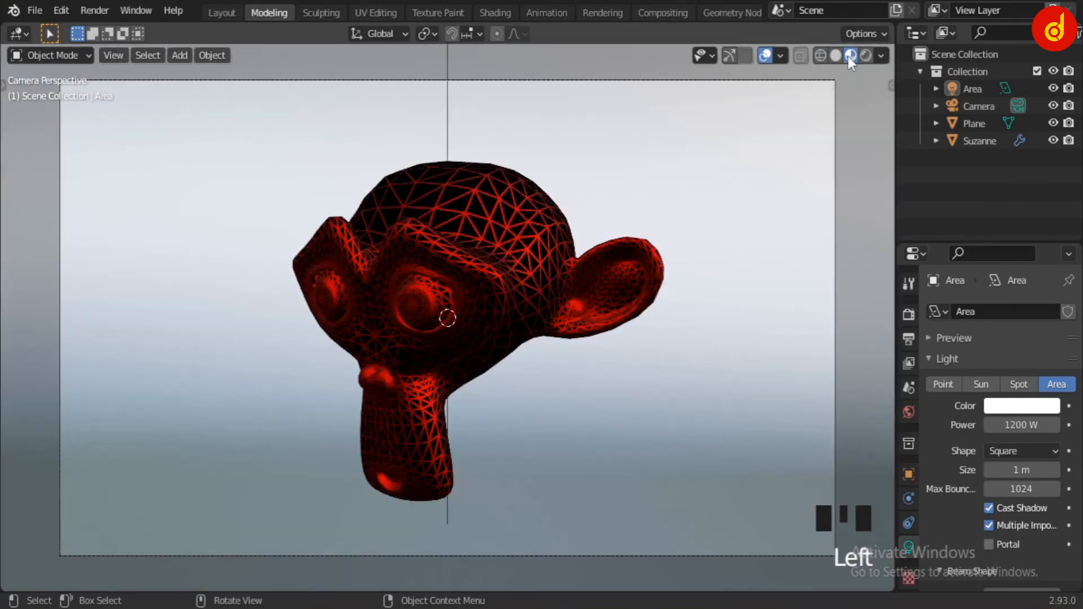
left_click(864, 56)
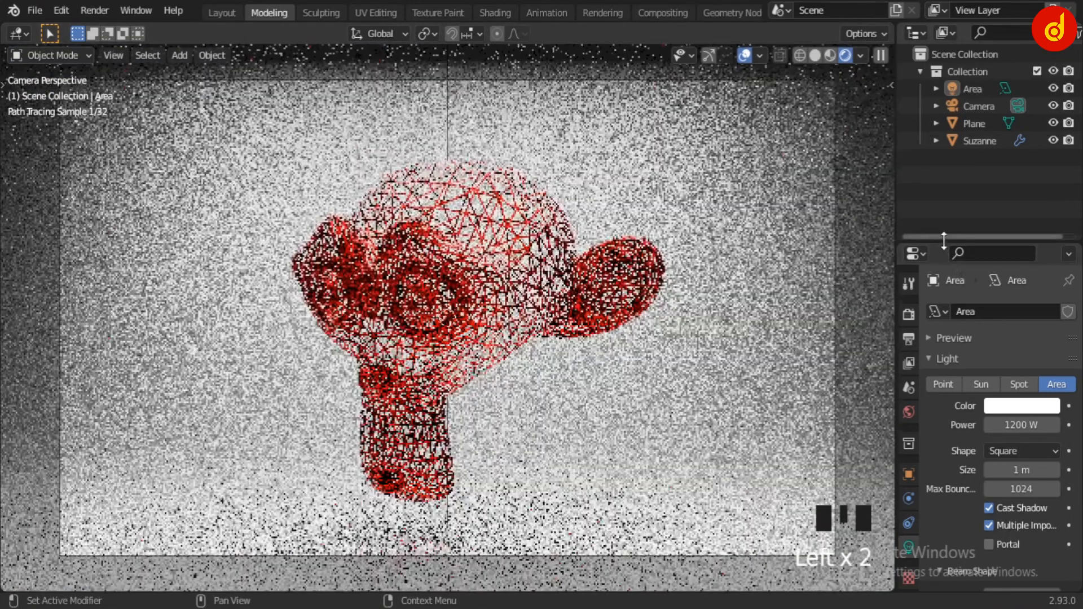
Enlarge the Properties editor to review the scene's Color Management settings, and hide the viewport overlays
left_click_drag(946, 244, 946, 152)
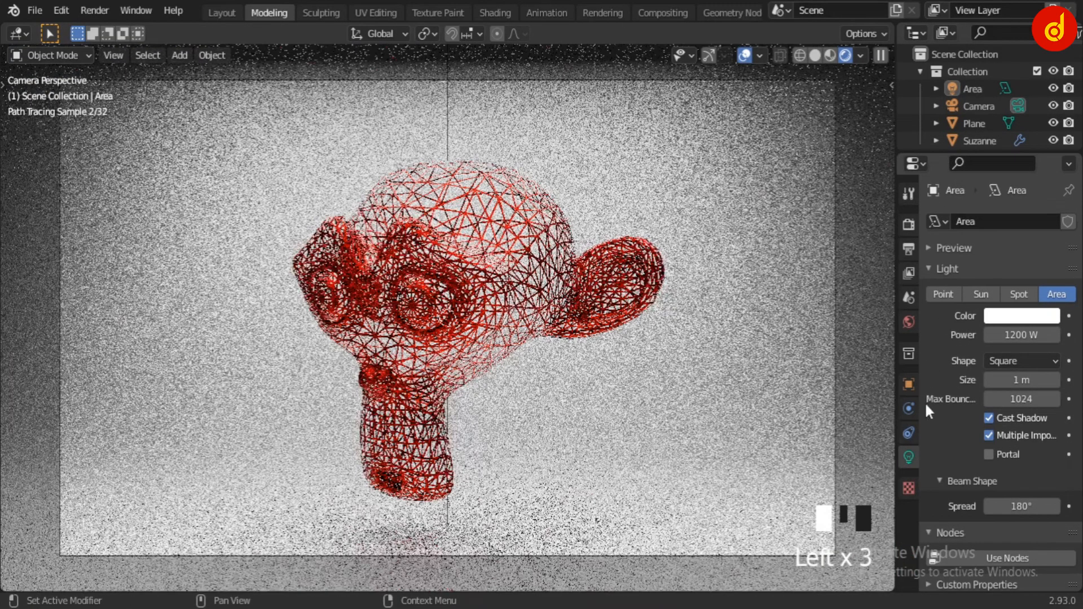
left_click(910, 223)
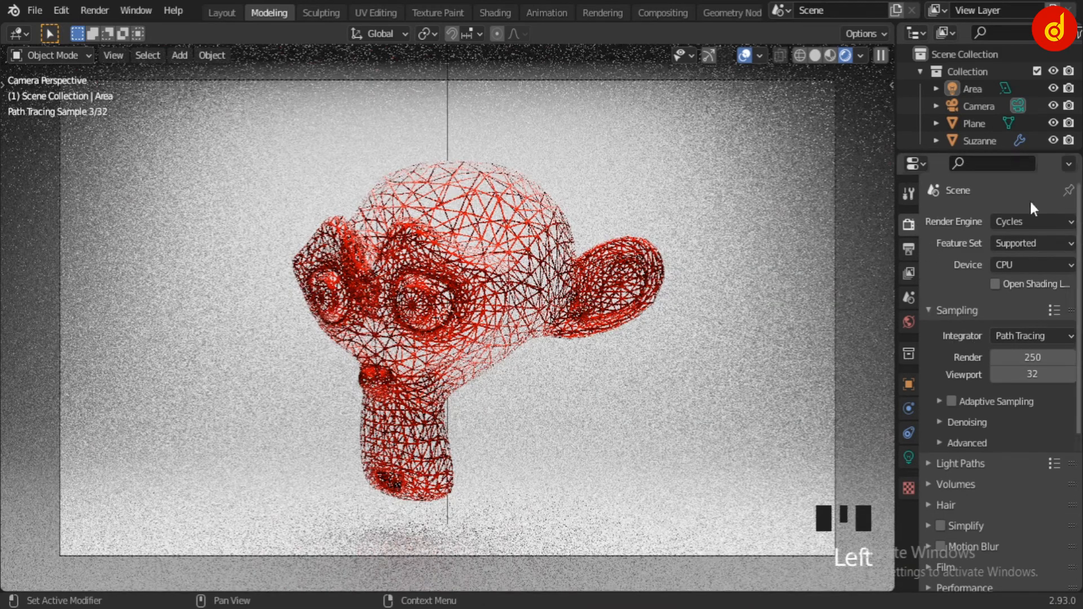
scroll(940, 290, "down", 7)
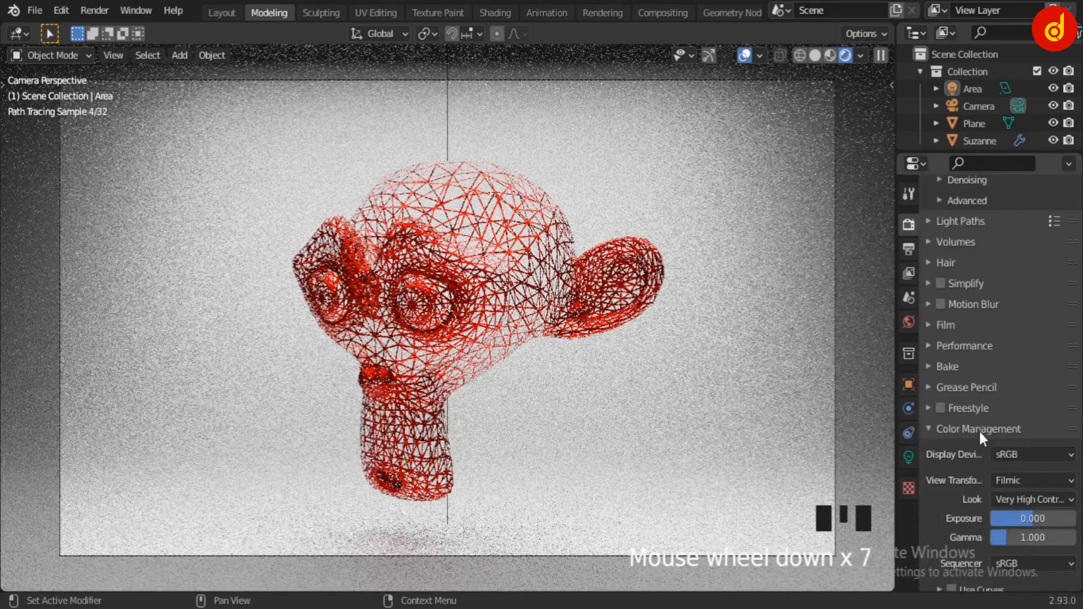
scroll(981, 428, "down", 4)
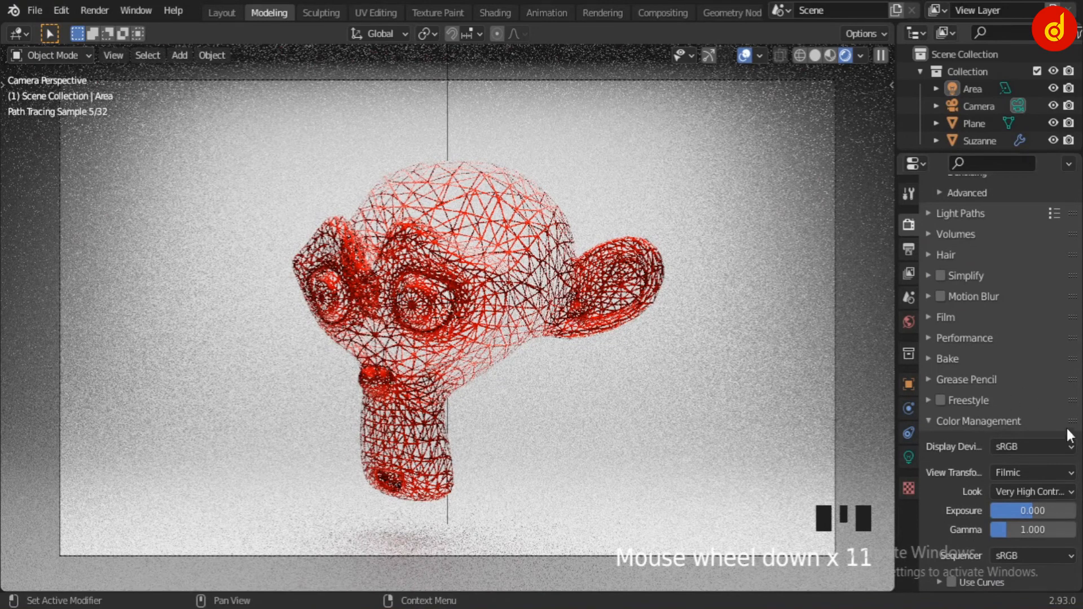
left_click(744, 55)
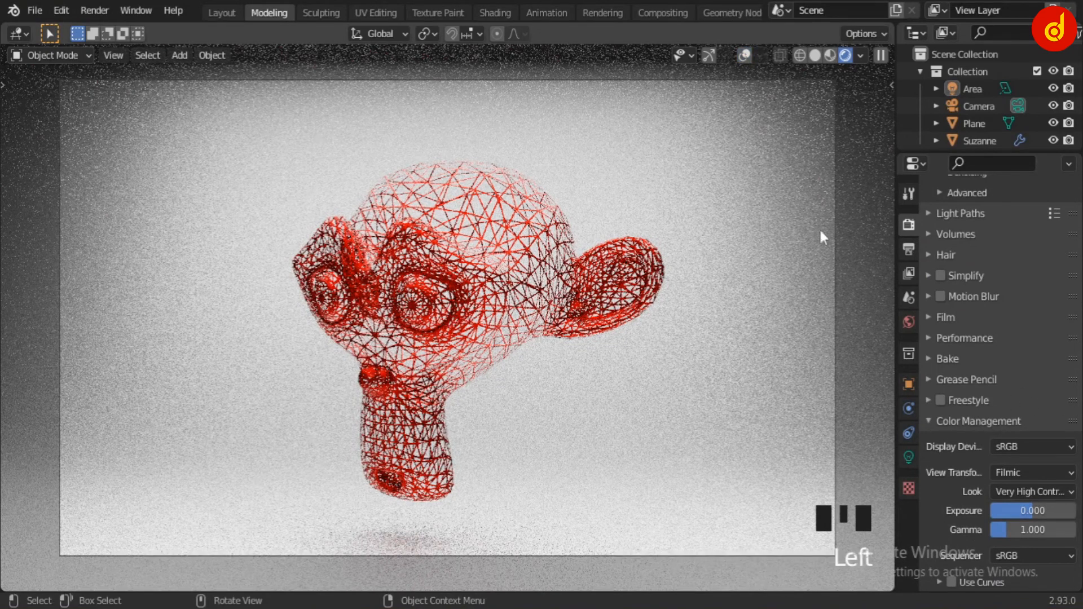